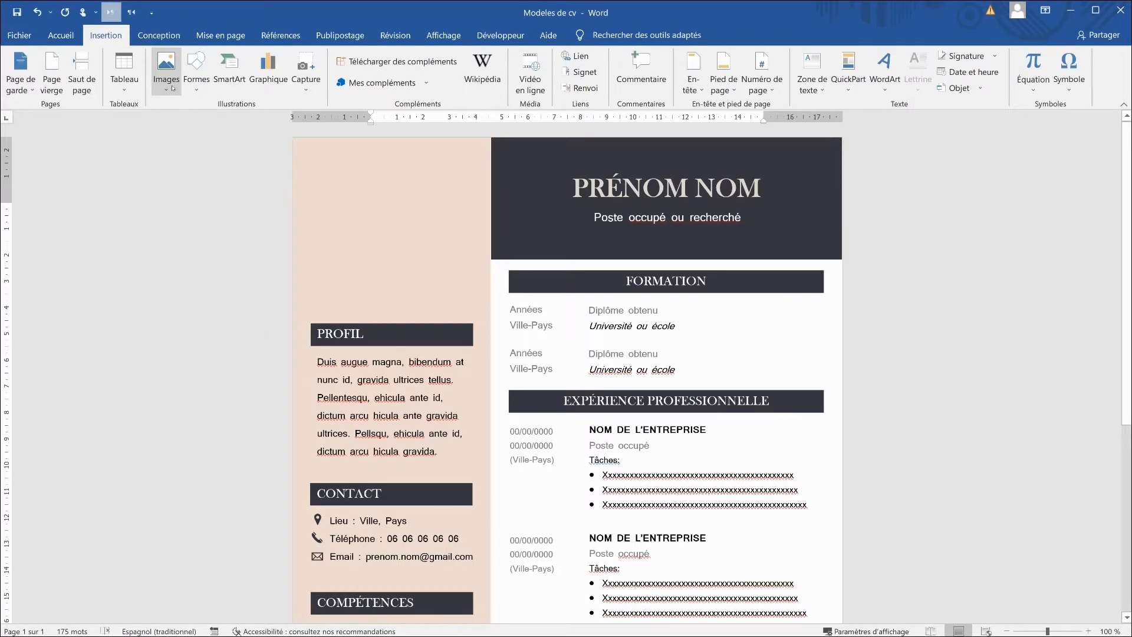
# Insert the picture photo2 from the Images folder into the CV
pyautogui.click(172, 88)
pyautogui.click(194, 125)
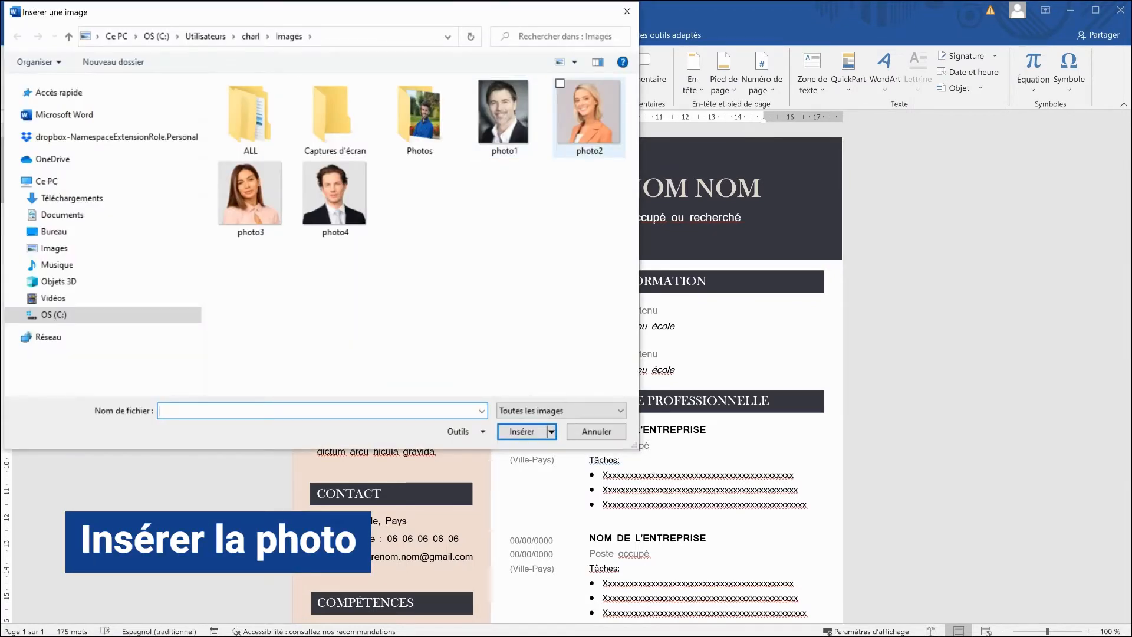
pyautogui.click(589, 112)
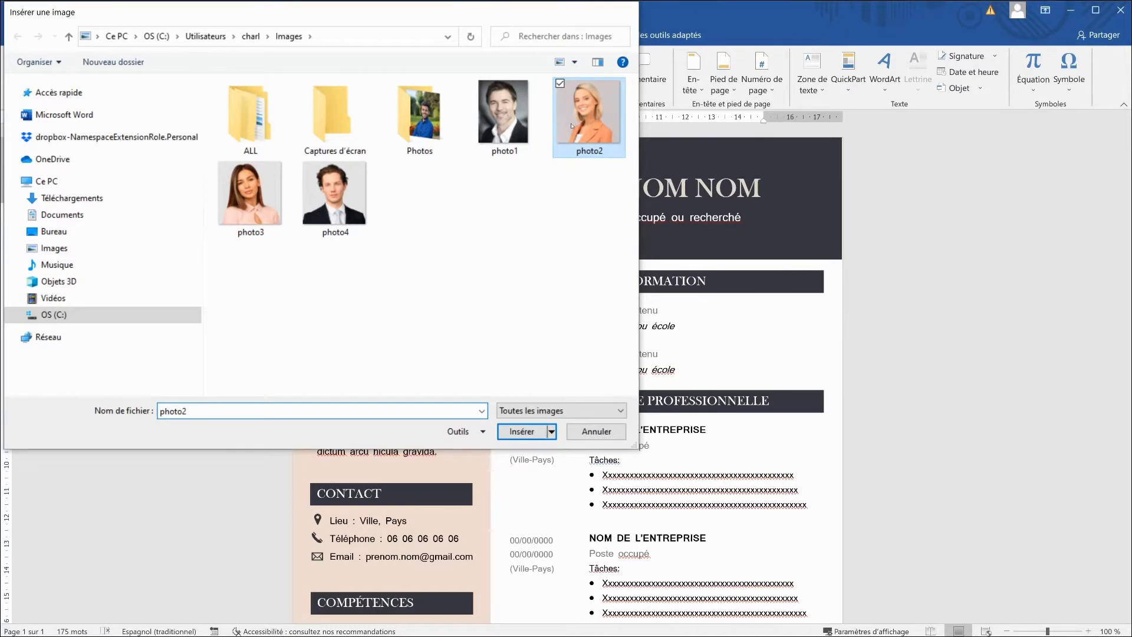
pyautogui.click(522, 431)
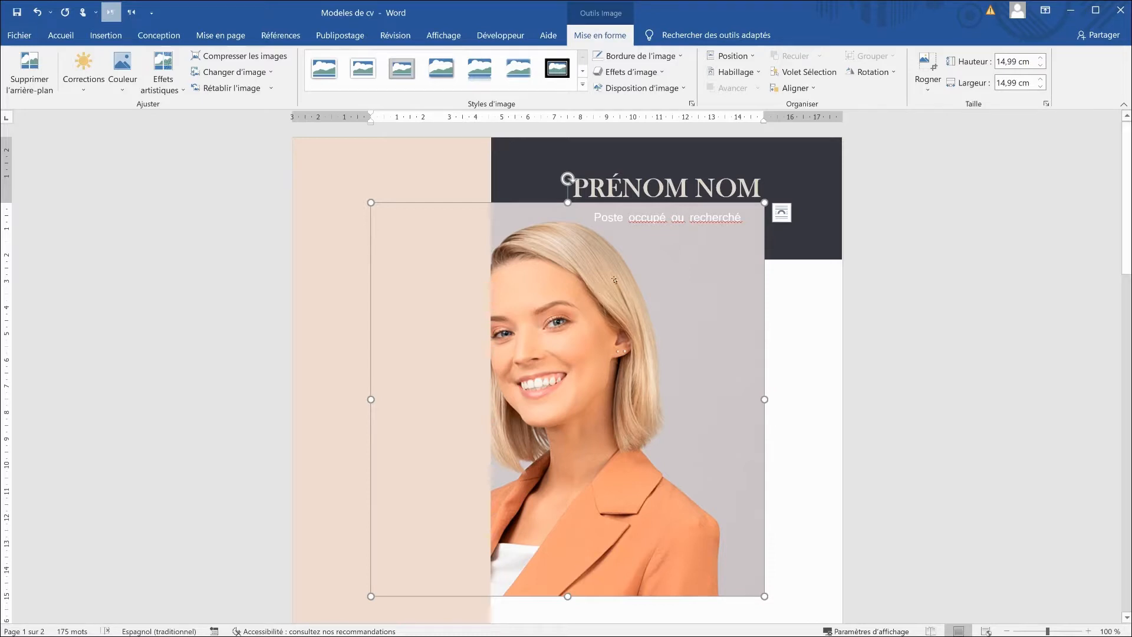
# Set the photo's text wrapping to Devant le texte and move it up towards the beige sidebar
pyautogui.click(781, 217)
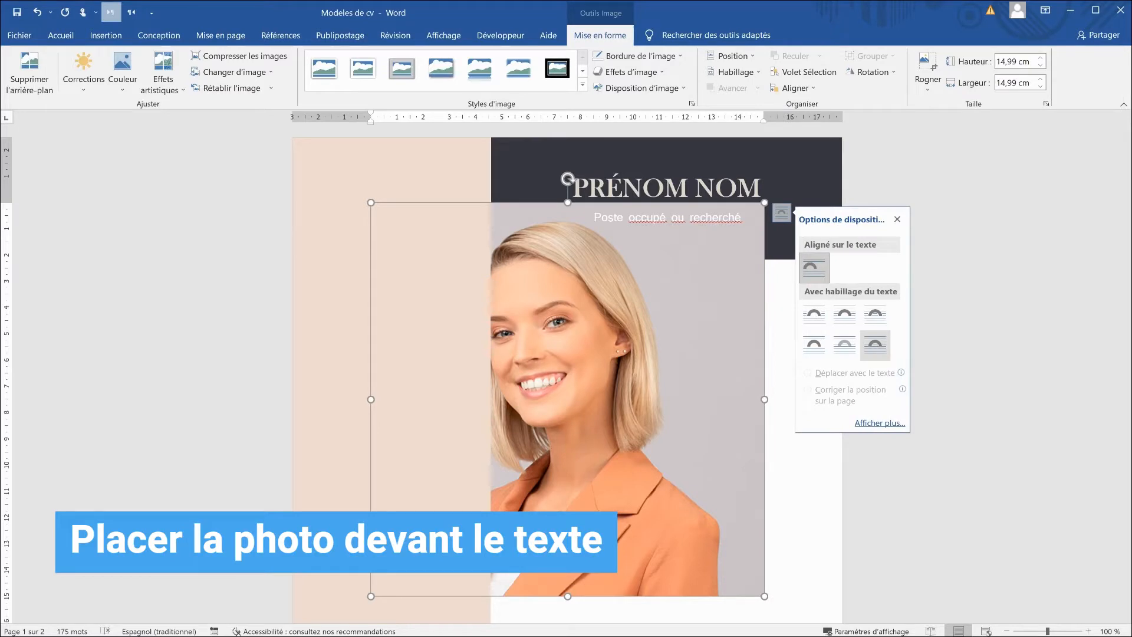
pyautogui.click(875, 345)
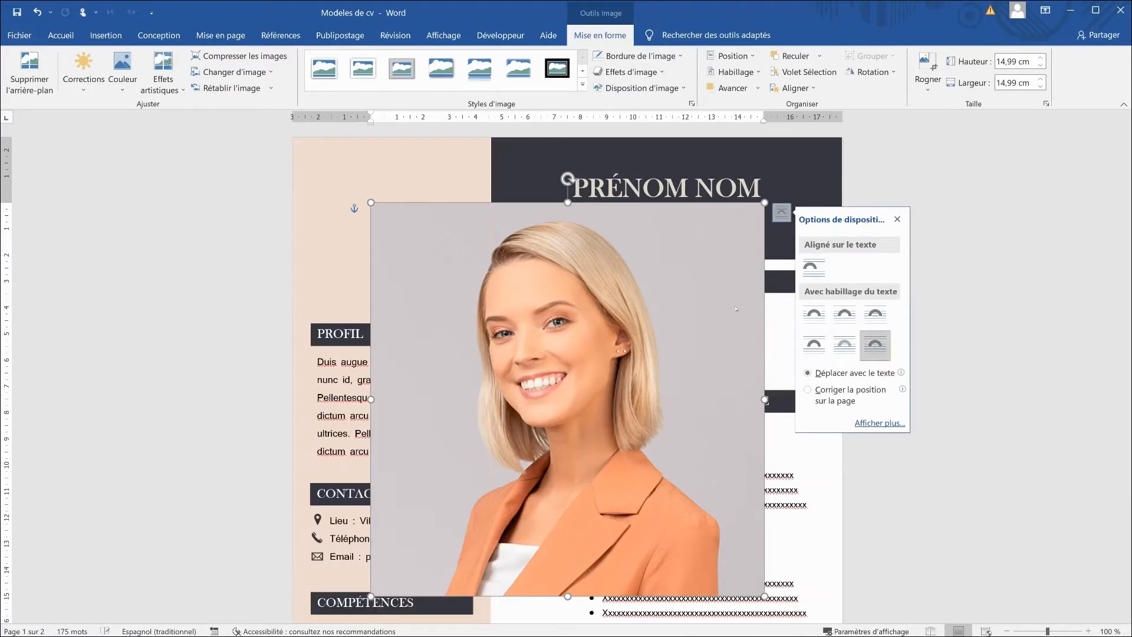
pyautogui.moveTo(546, 300); pyautogui.dragTo(504, 253)
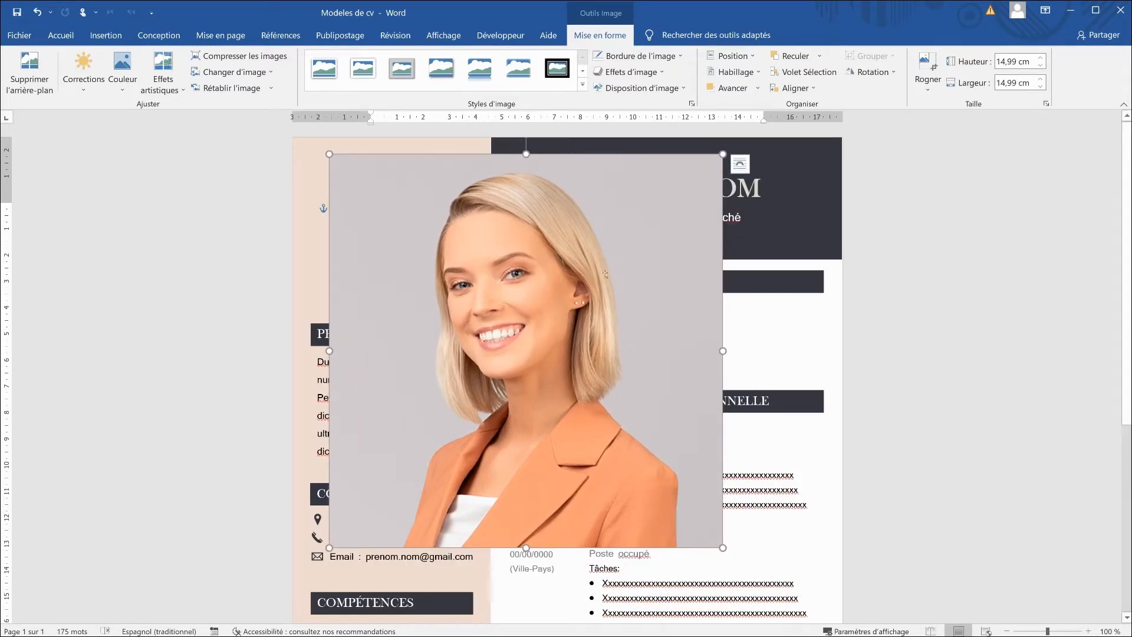
pyautogui.click(758, 73)
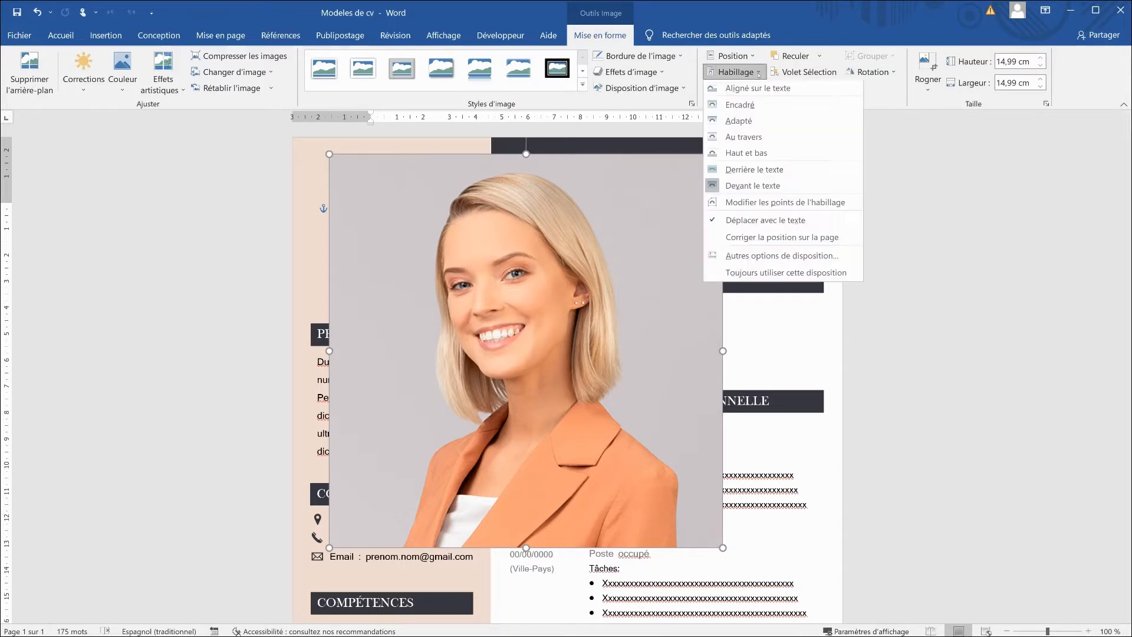
pyautogui.click(761, 187)
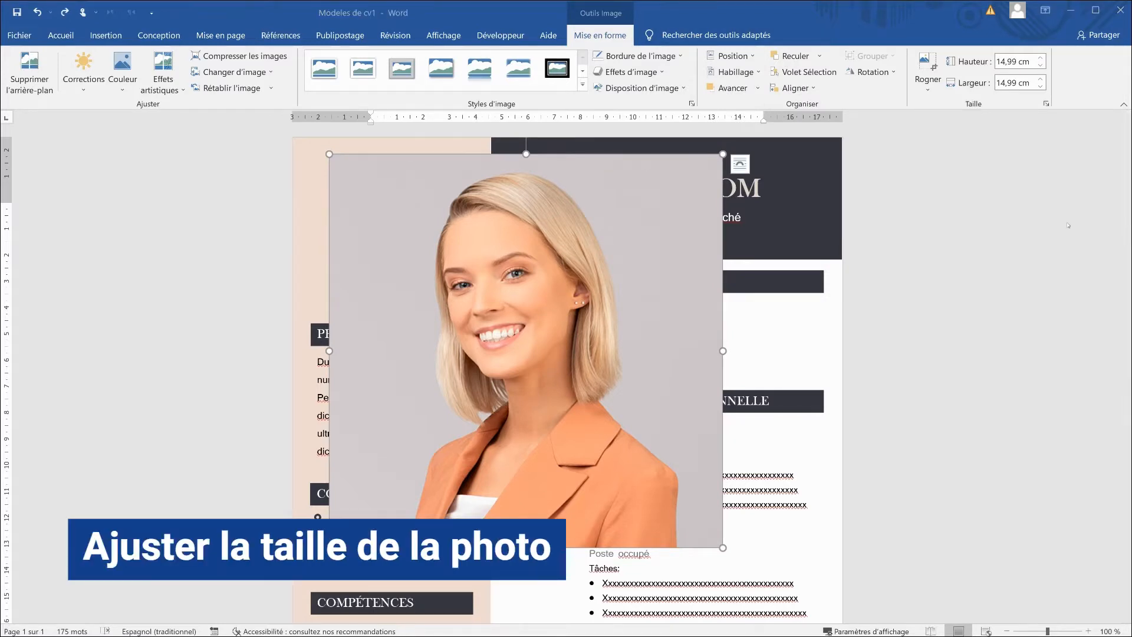
# Shrink the photo proportionally to about 6.2 × 6.2 cm and fit it in the sidebar above the PROFIL heading
pyautogui.click(722, 155)
pyautogui.moveTo(722, 155); pyautogui.dragTo(469, 187)
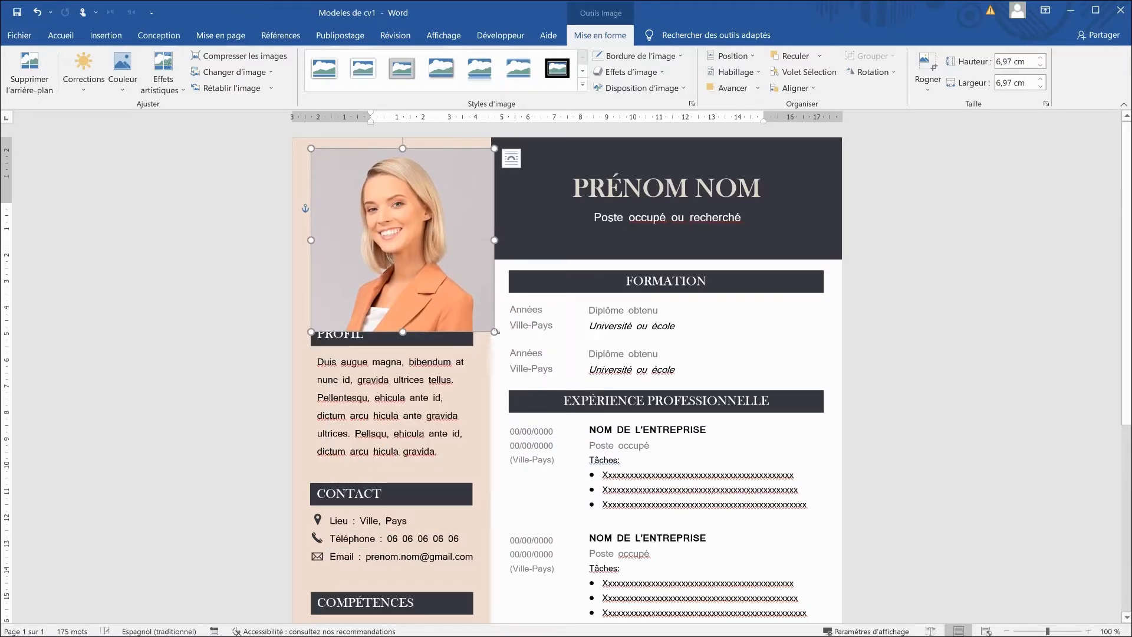
pyautogui.moveTo(495, 332); pyautogui.dragTo(472, 308)
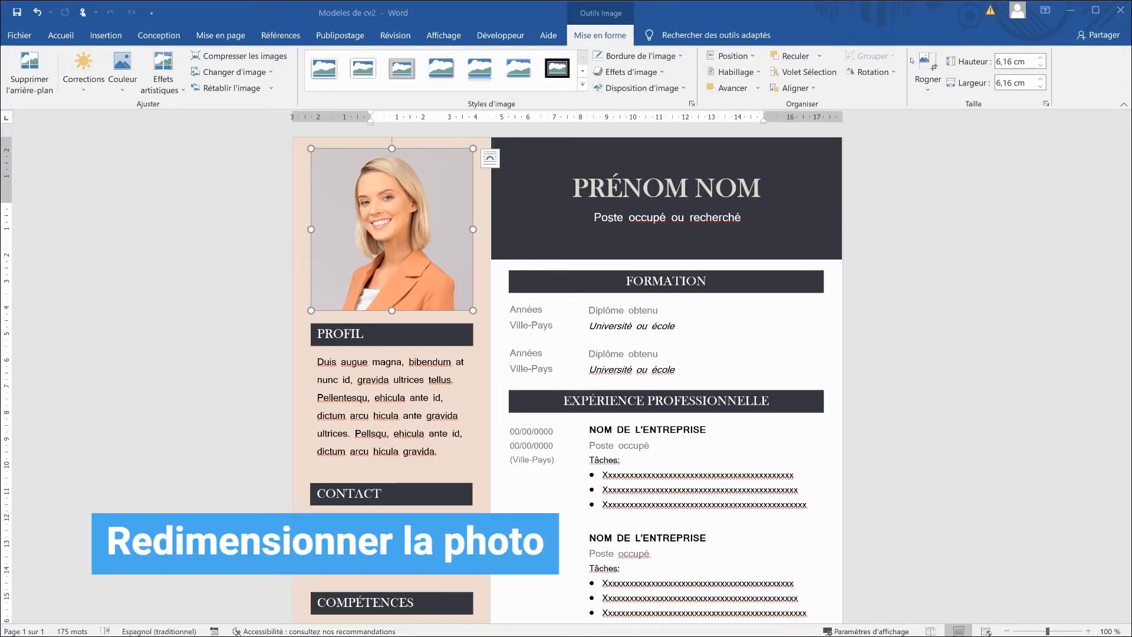
# Crop the photo along its upper edge and both sides to about 5.9 cm high by 4.4 cm wide
pyautogui.click(927, 66)
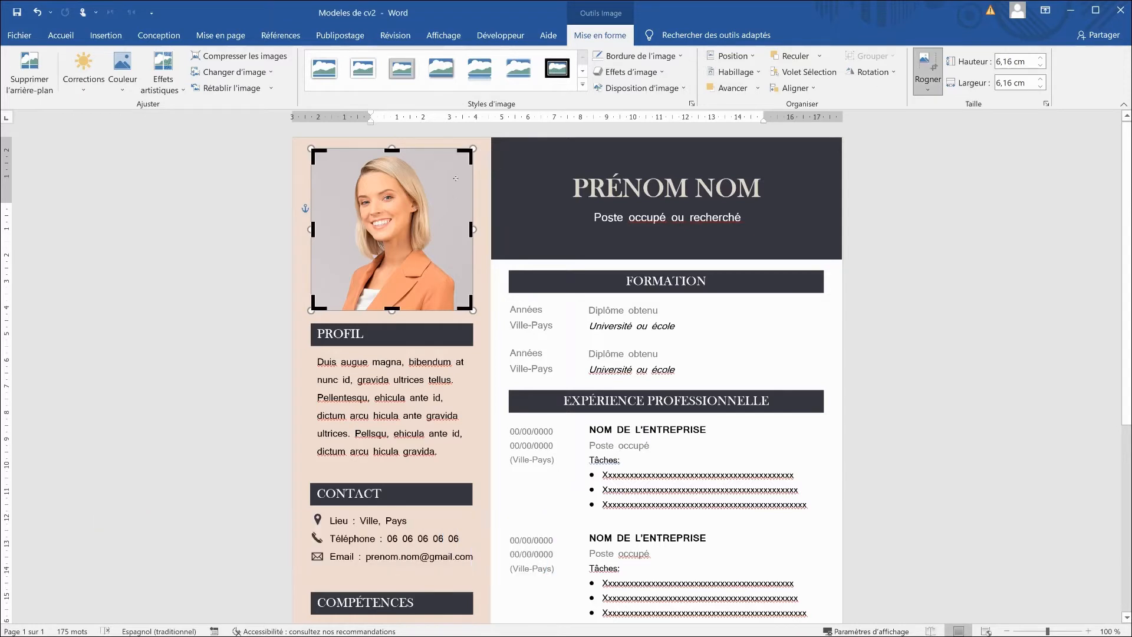
pyautogui.moveTo(467, 160); pyautogui.dragTo(431, 166)
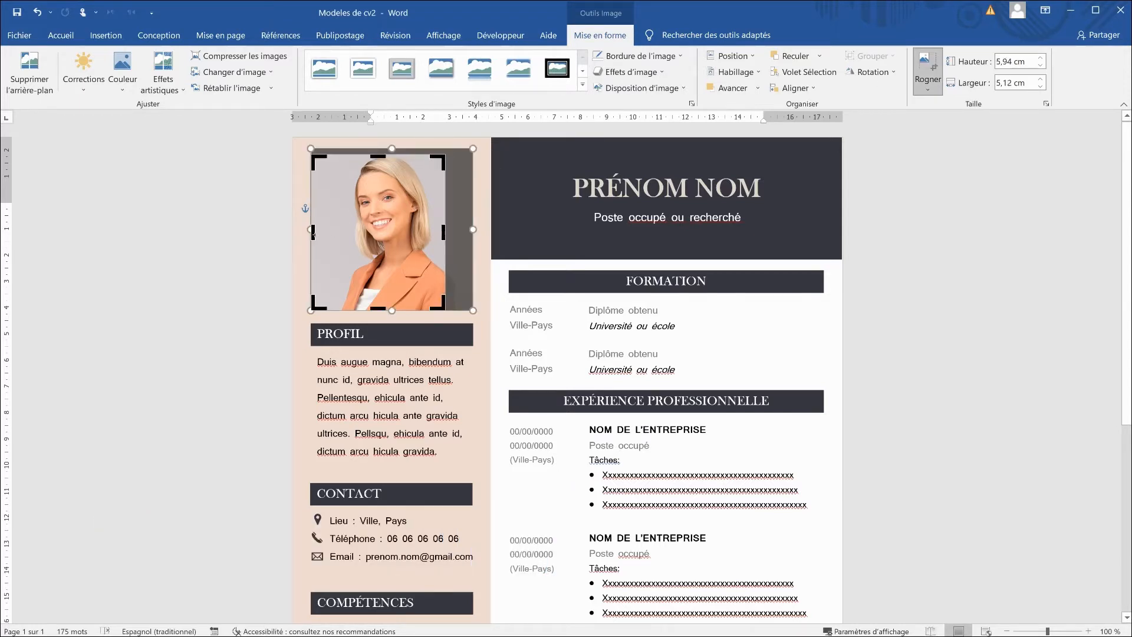
pyautogui.moveTo(313, 233); pyautogui.dragTo(330, 234)
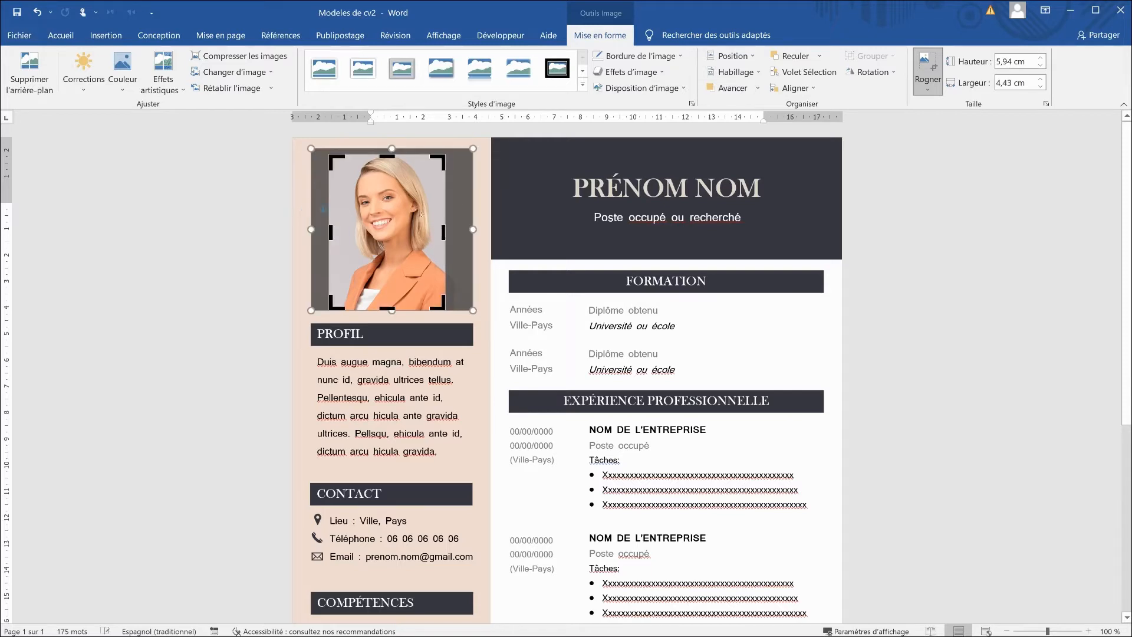
pyautogui.click(927, 61)
pyautogui.click(372, 236)
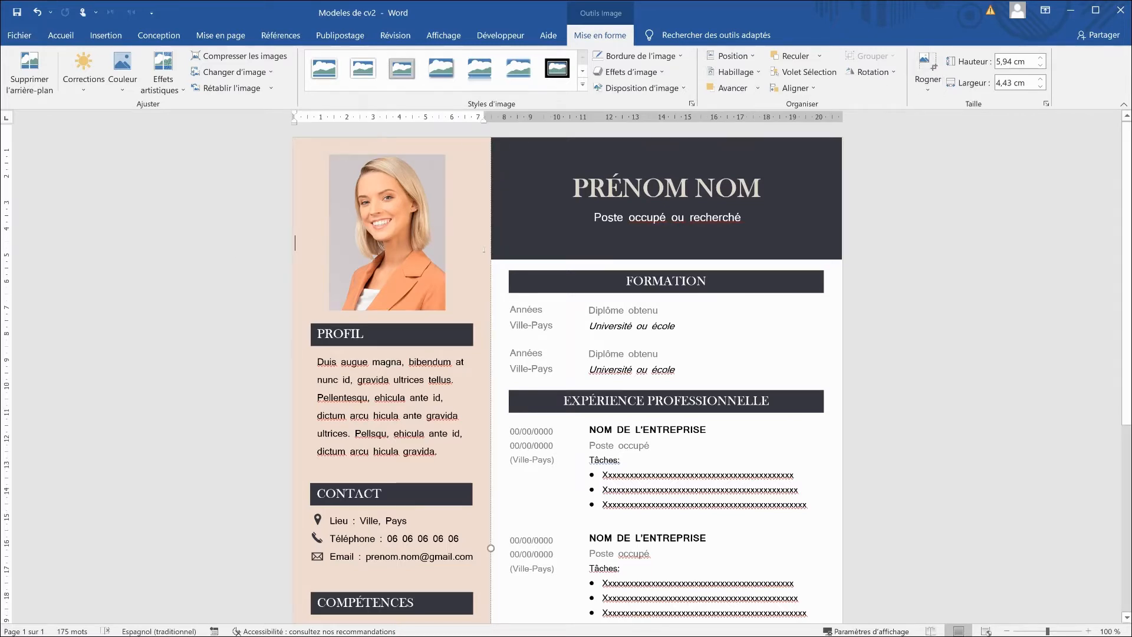
pyautogui.click(371, 237)
pyautogui.click(526, 230)
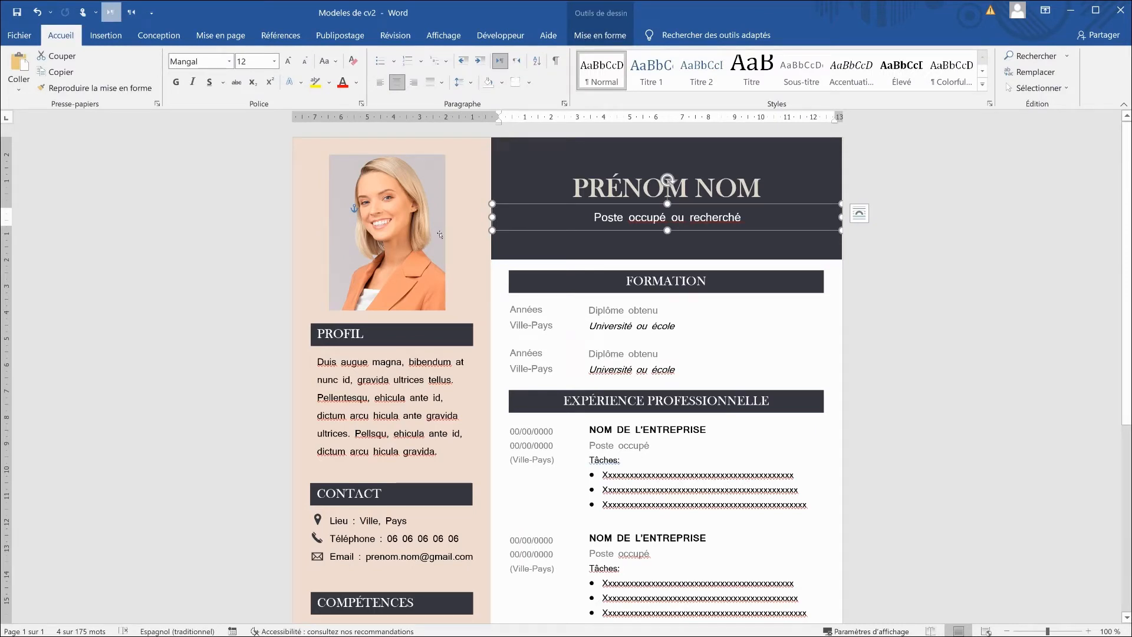
pyautogui.click(440, 235)
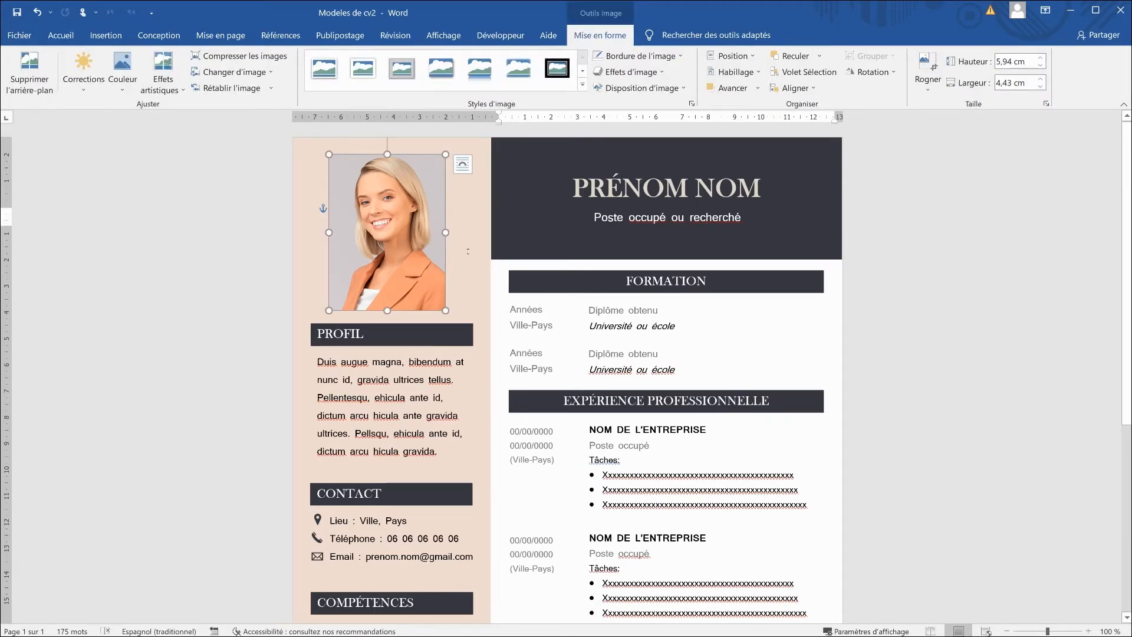
# Undo the photo's crop changes and leave crop mode
pyautogui.hotkey('ctrl', 'z')
pyautogui.hotkey('ctrl', 'z')
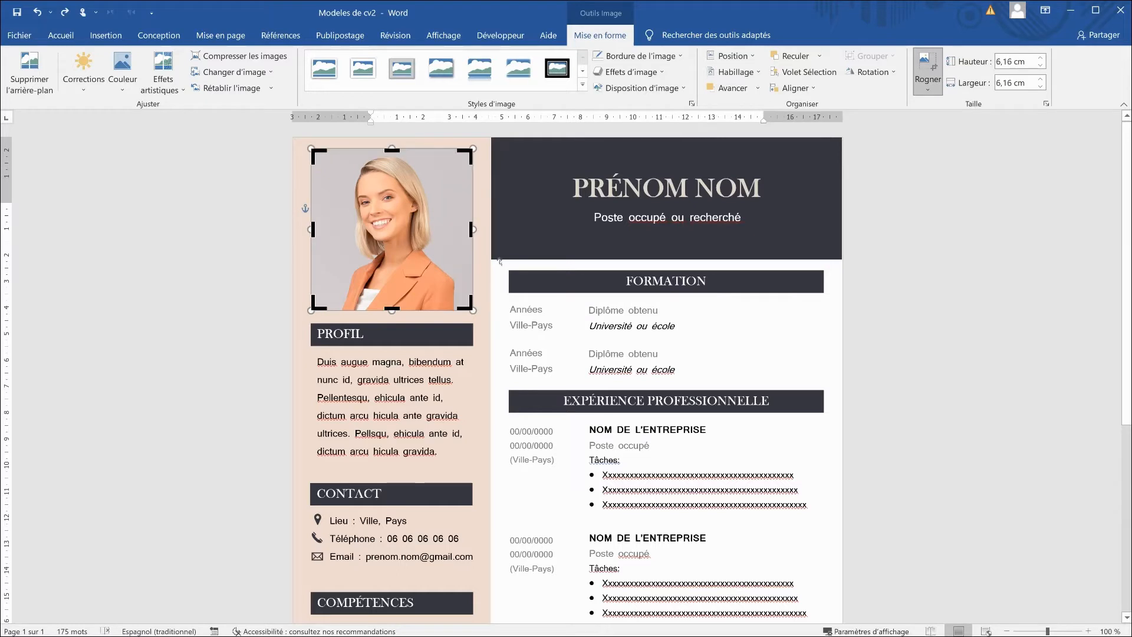
pyautogui.click(912, 166)
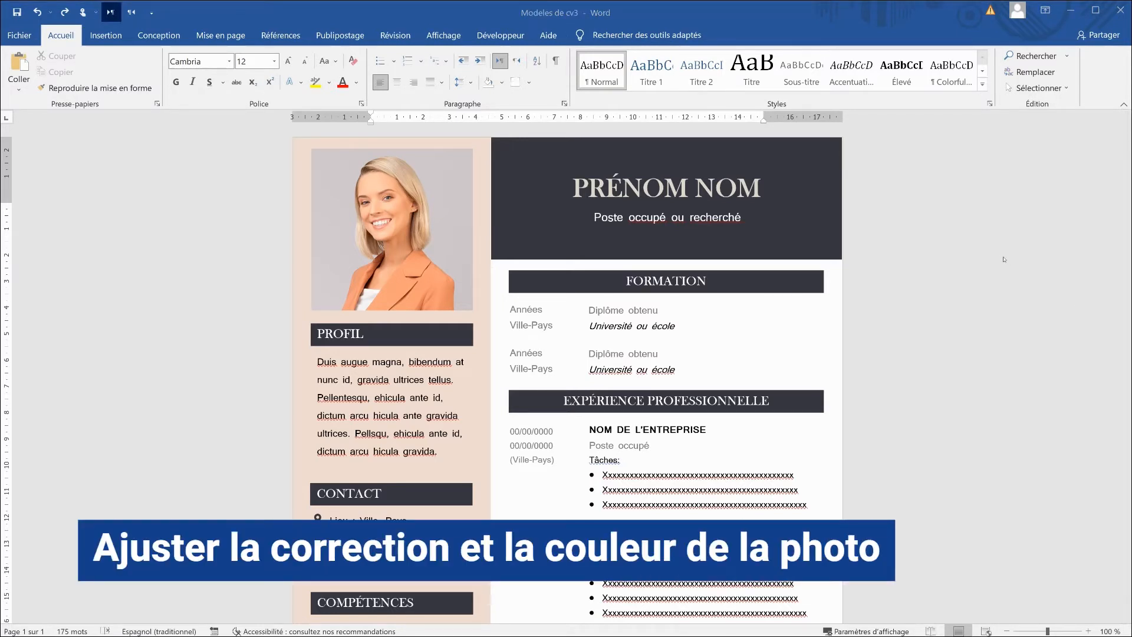
# Turn the photo greyscale with the lowest colour saturation, then recolour it with Violet, couleur accent. 4 sombre
pyautogui.click(352, 198)
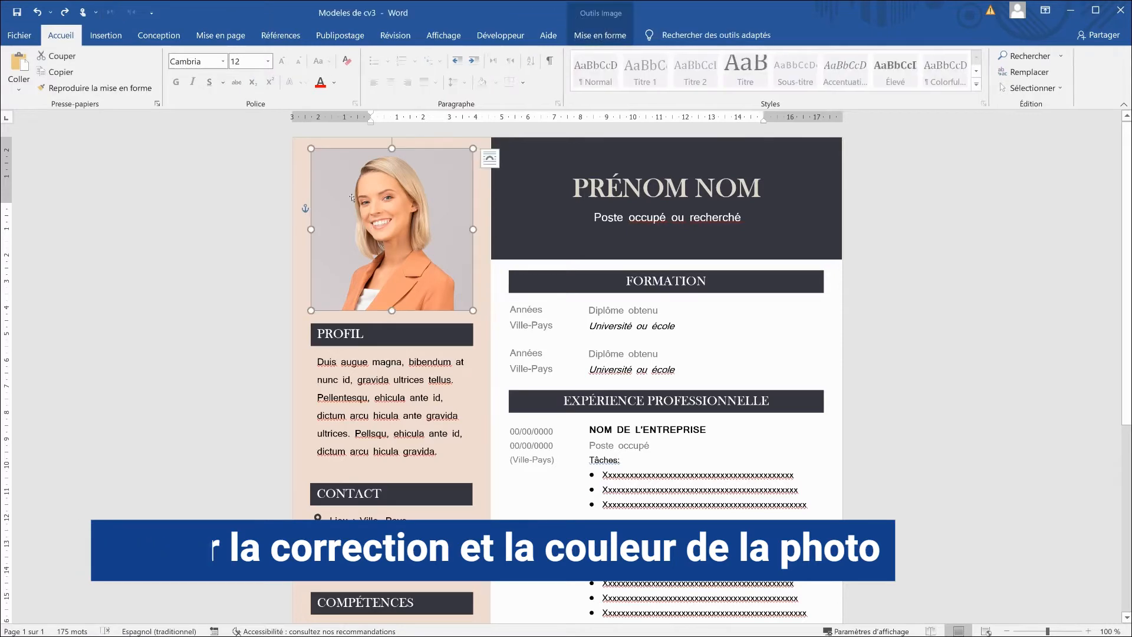
pyautogui.click(599, 35)
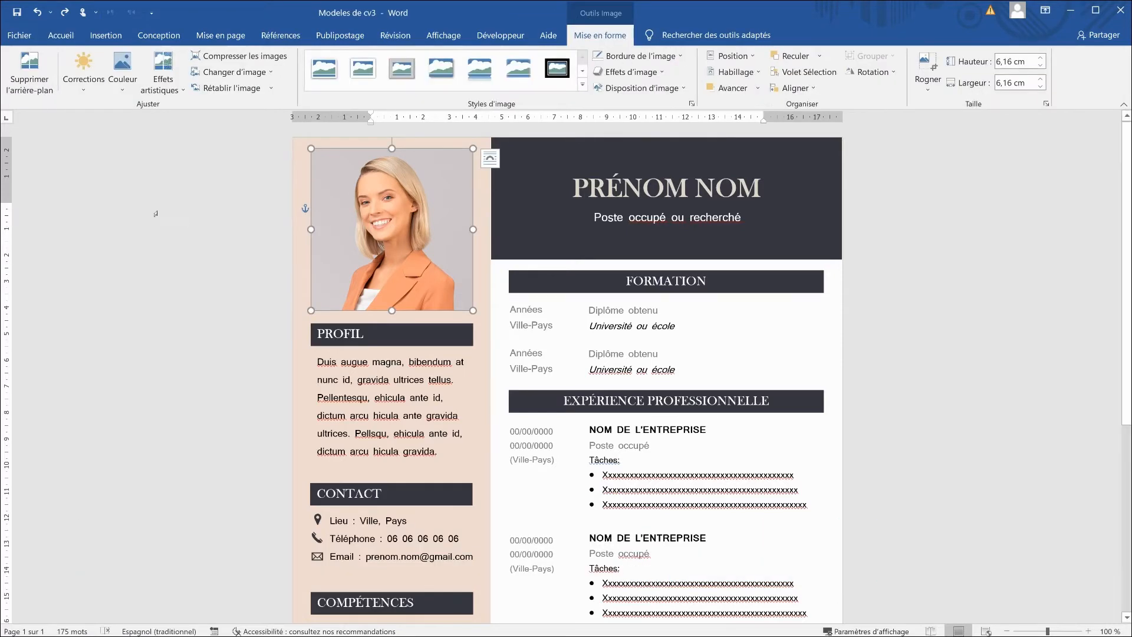
pyautogui.click(85, 80)
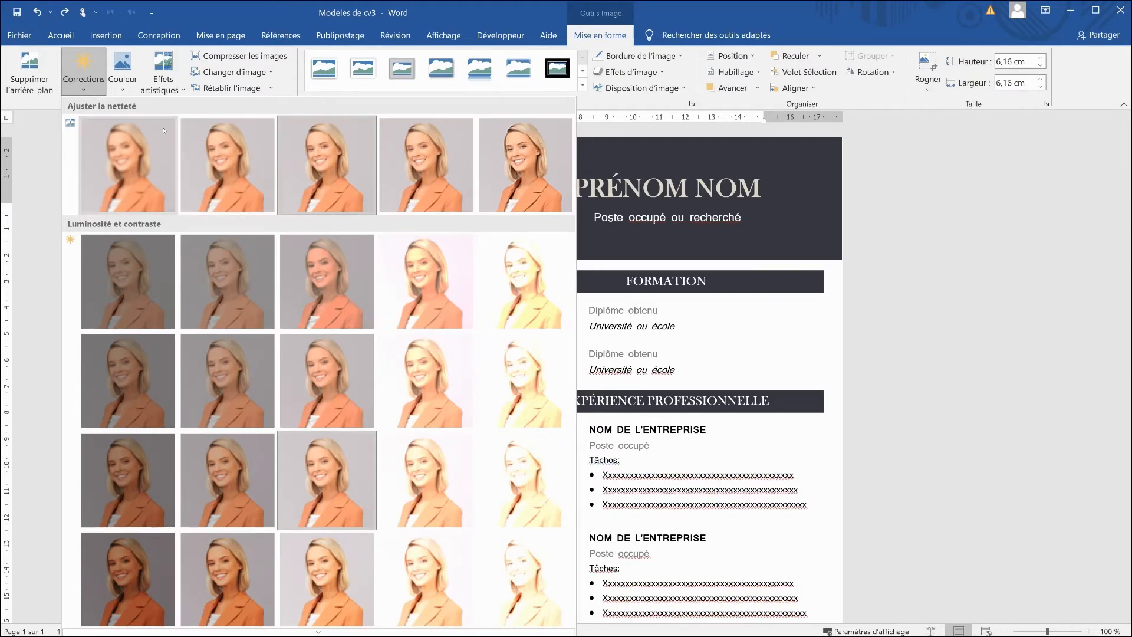
pyautogui.click(123, 88)
pyautogui.click(123, 88)
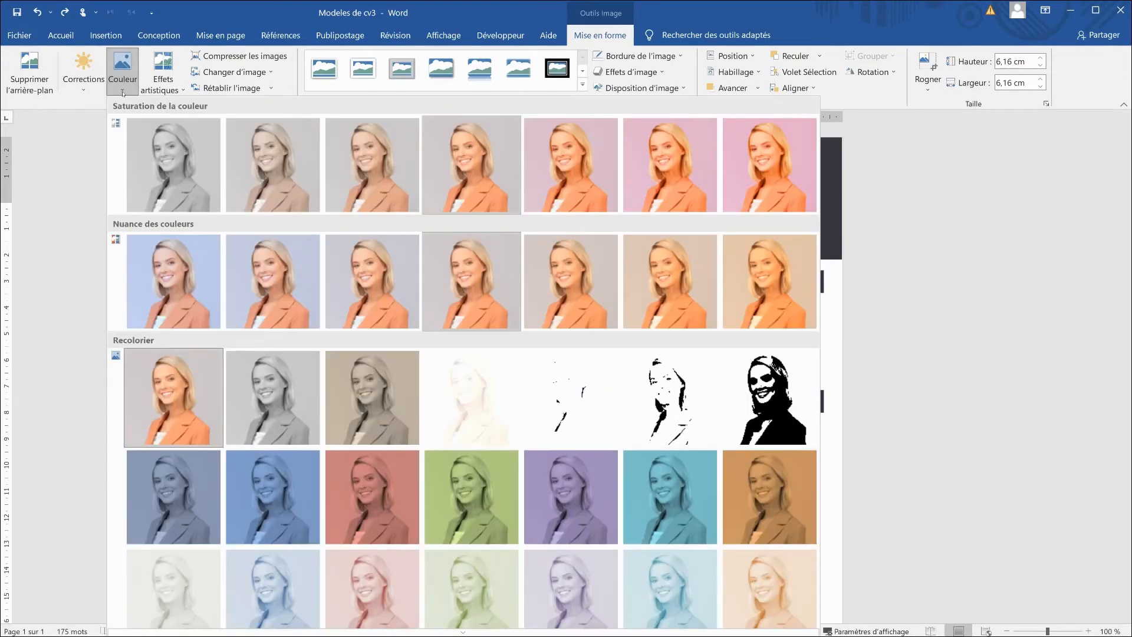
pyautogui.click(192, 163)
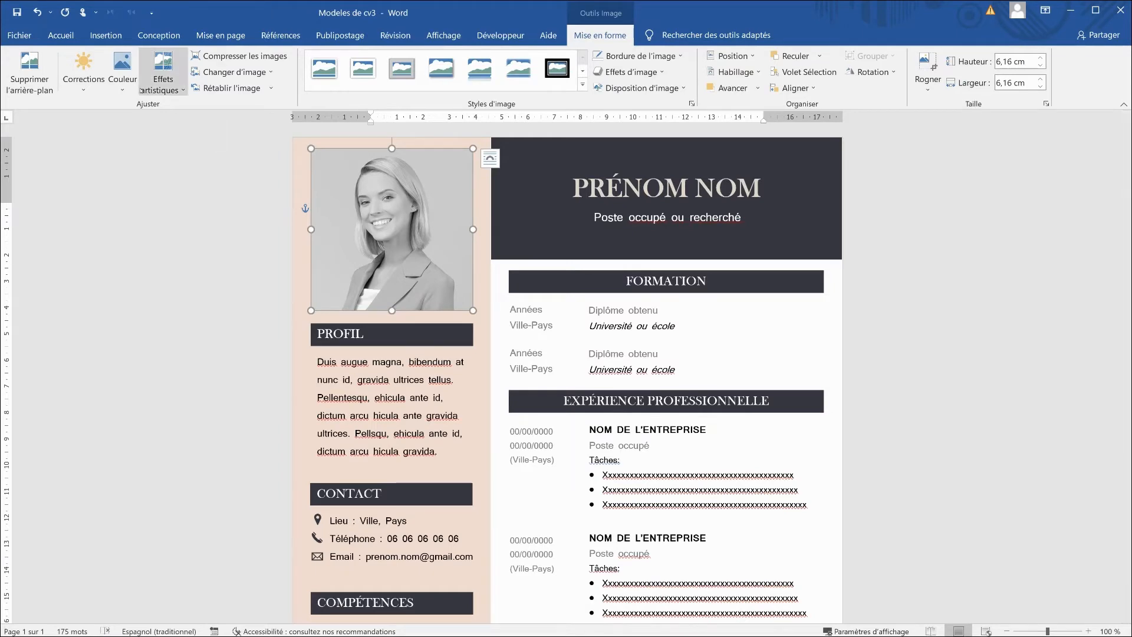
pyautogui.click(123, 75)
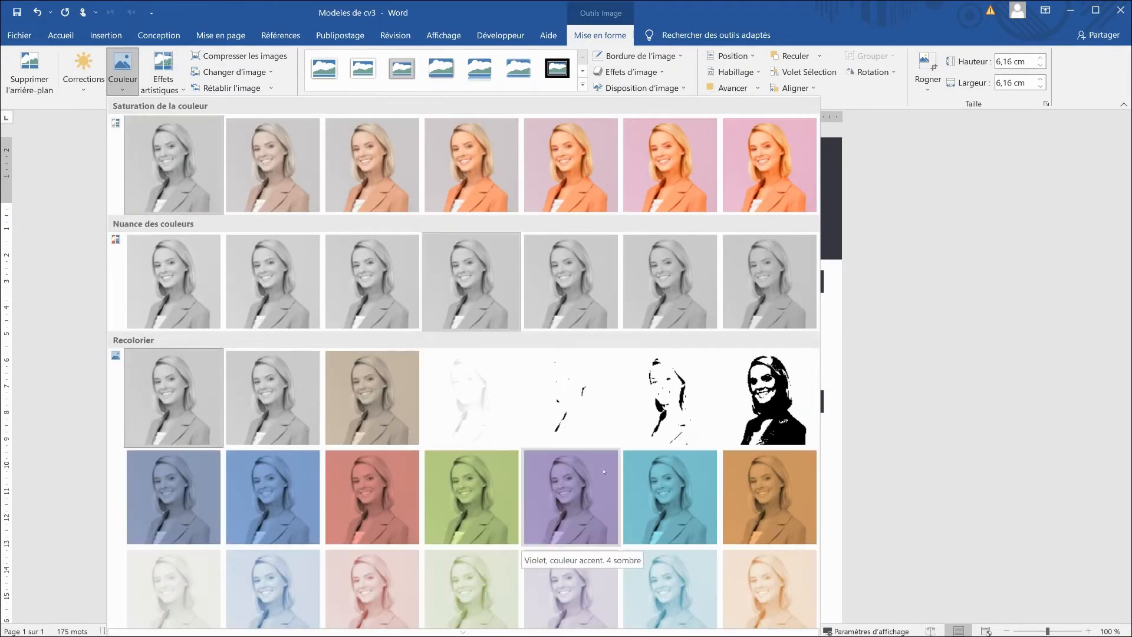
pyautogui.click(531, 483)
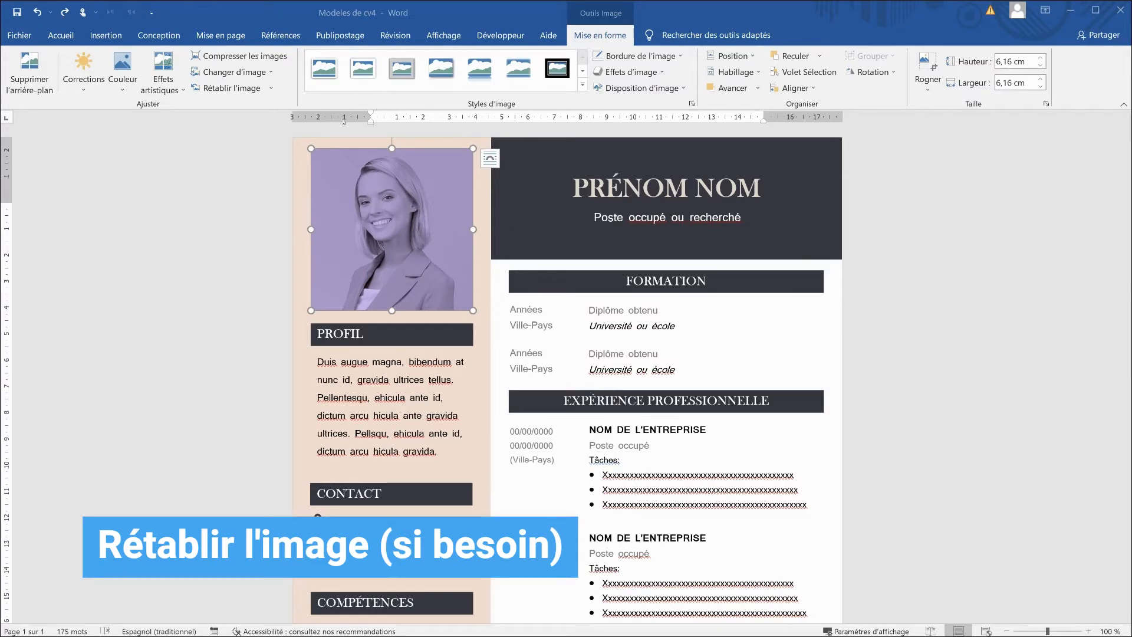
# Reset the photo's formatting with Rétablir l'image
pyautogui.click(271, 89)
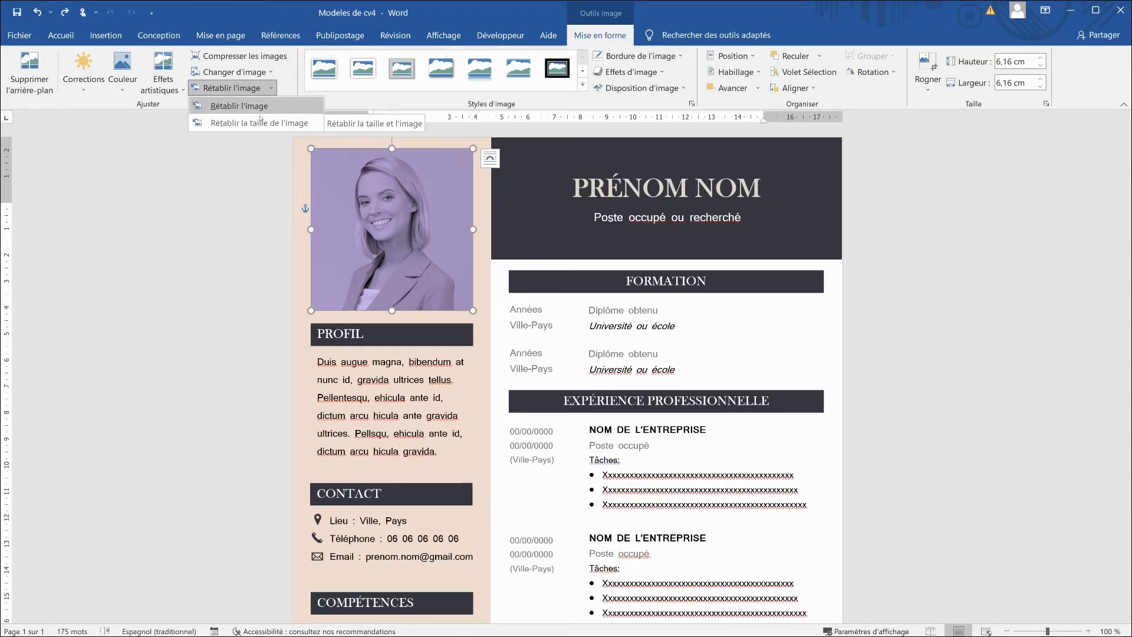
pyautogui.click(231, 103)
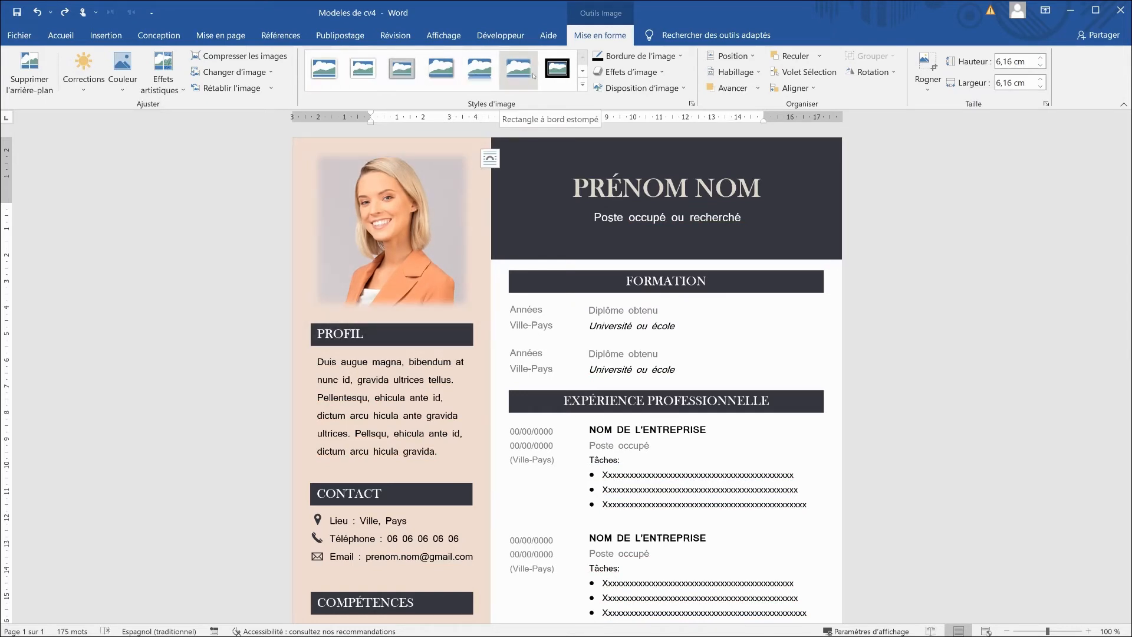
# Apply the simple white frame picture style to the photo and make its border dark grey and 2¼ pt thick
pyautogui.click(329, 82)
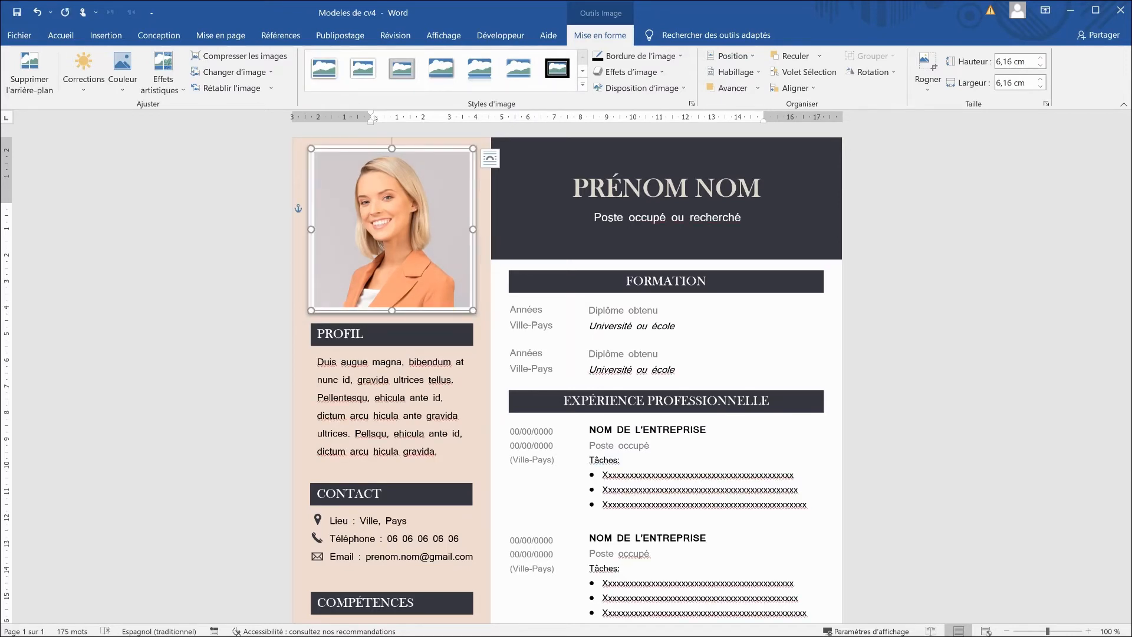
pyautogui.click(655, 57)
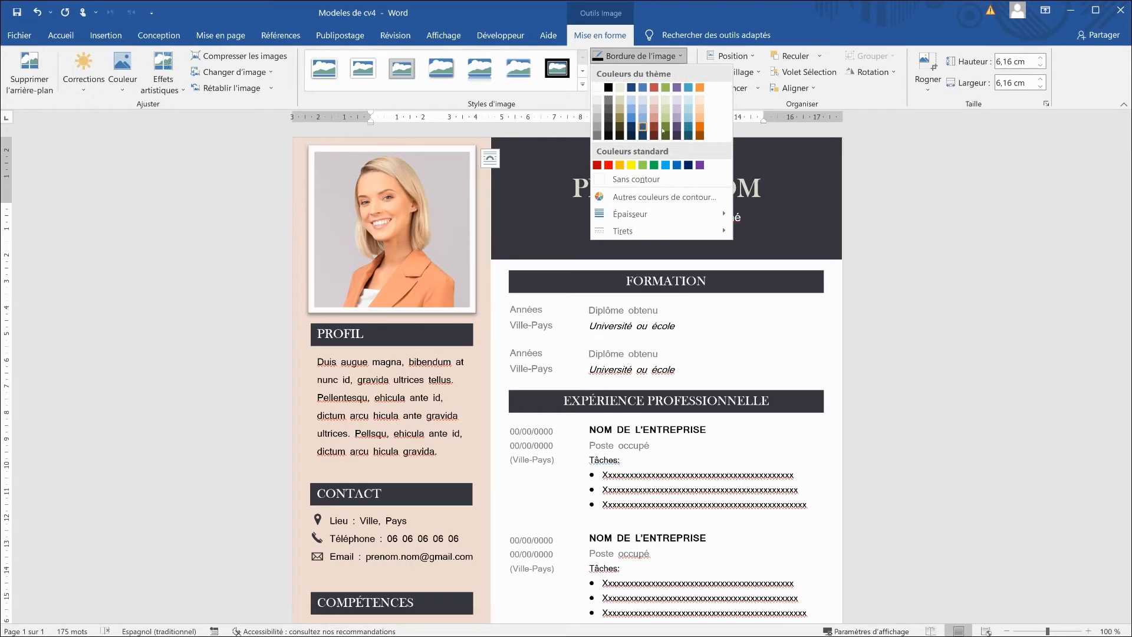
pyautogui.click(609, 116)
pyautogui.click(655, 56)
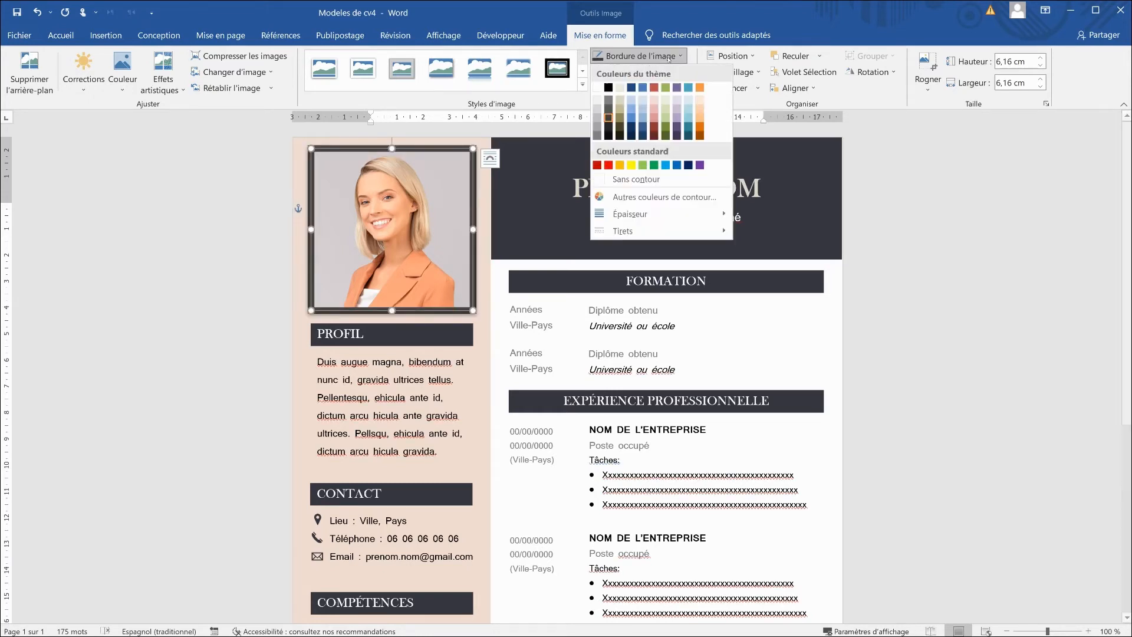
pyautogui.moveTo(660, 214)
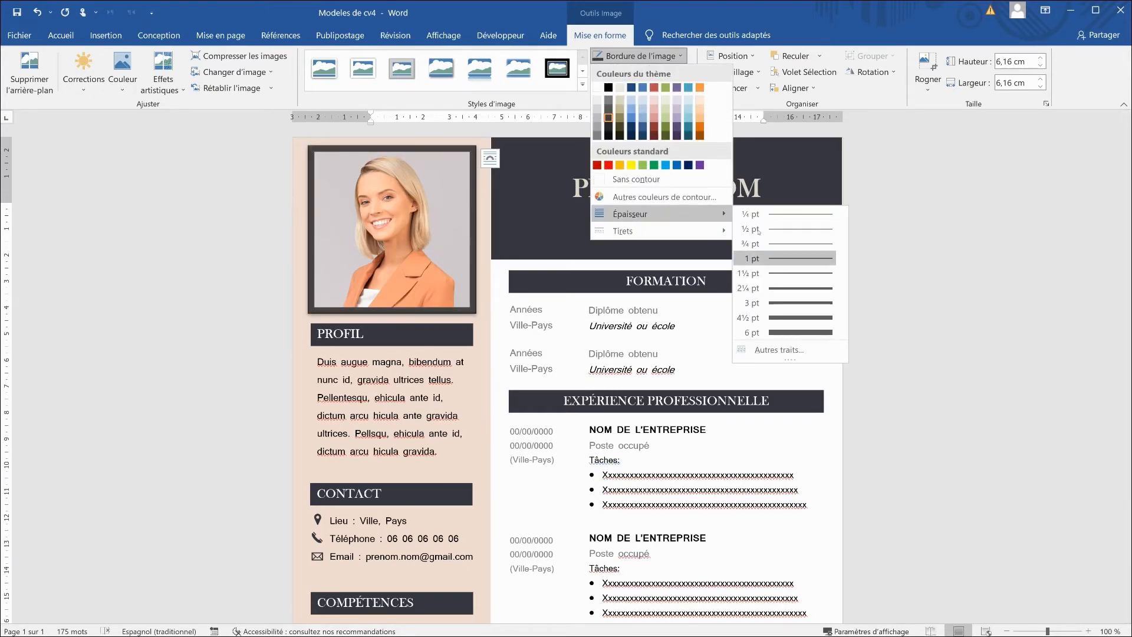
pyautogui.click(792, 287)
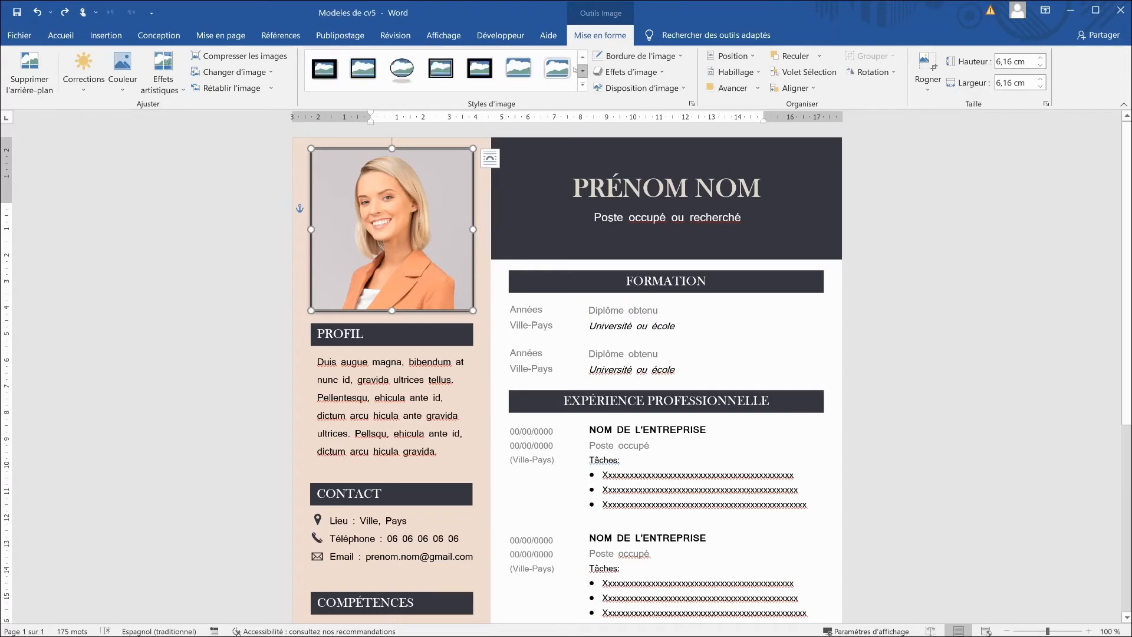
# Apply the picture style Oval en biseau, noir to the photo and set its border to Sans contour
pyautogui.click(402, 68)
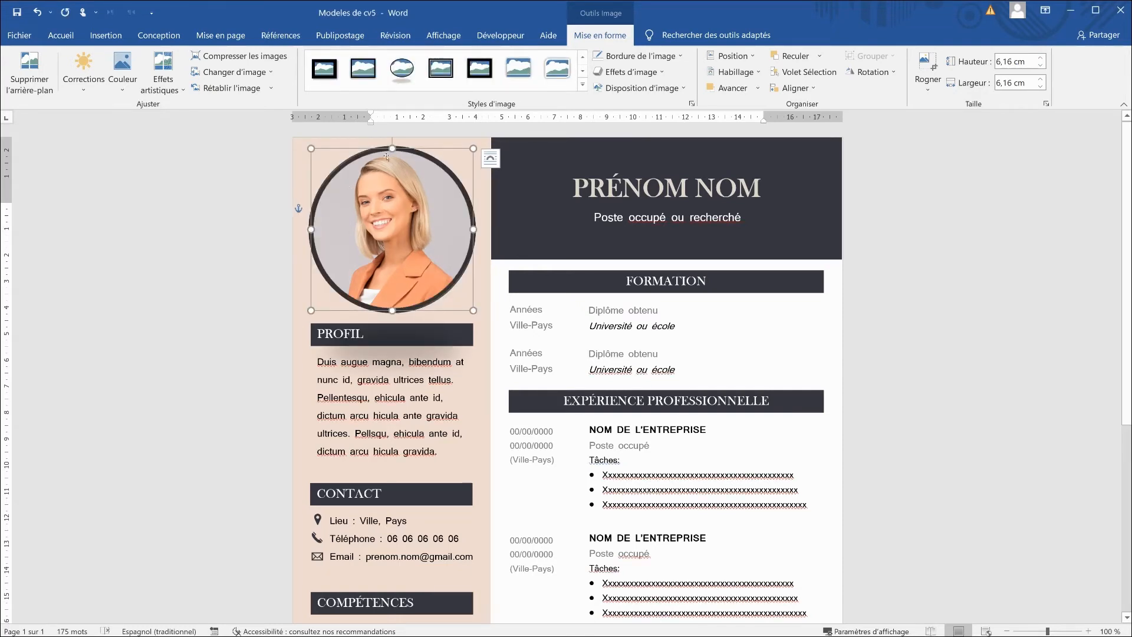
pyautogui.click(672, 55)
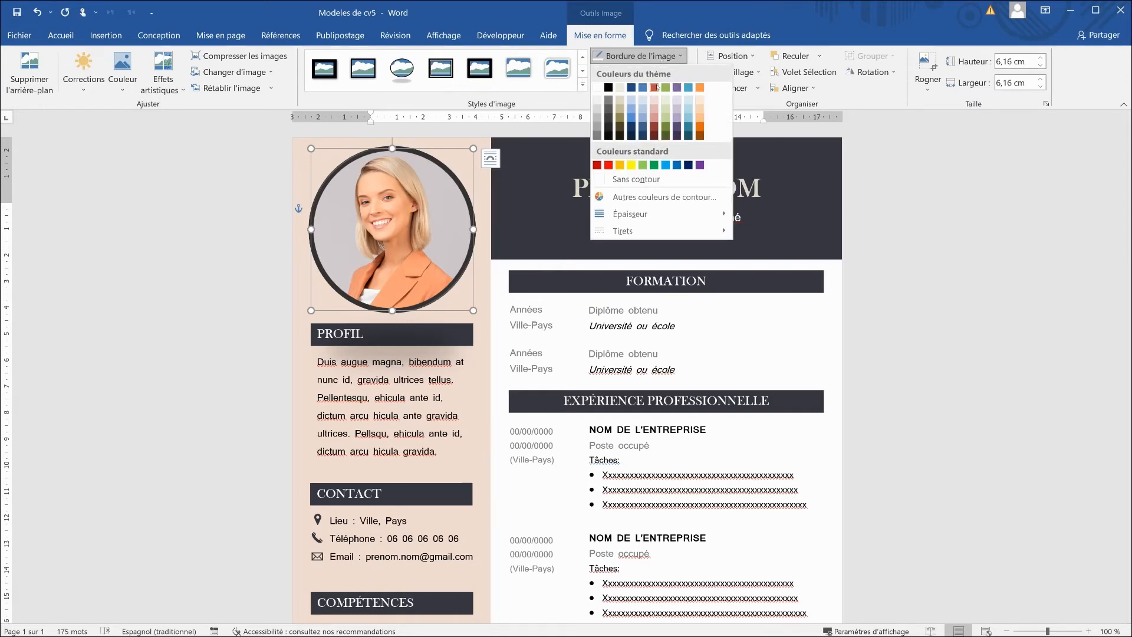
pyautogui.click(657, 180)
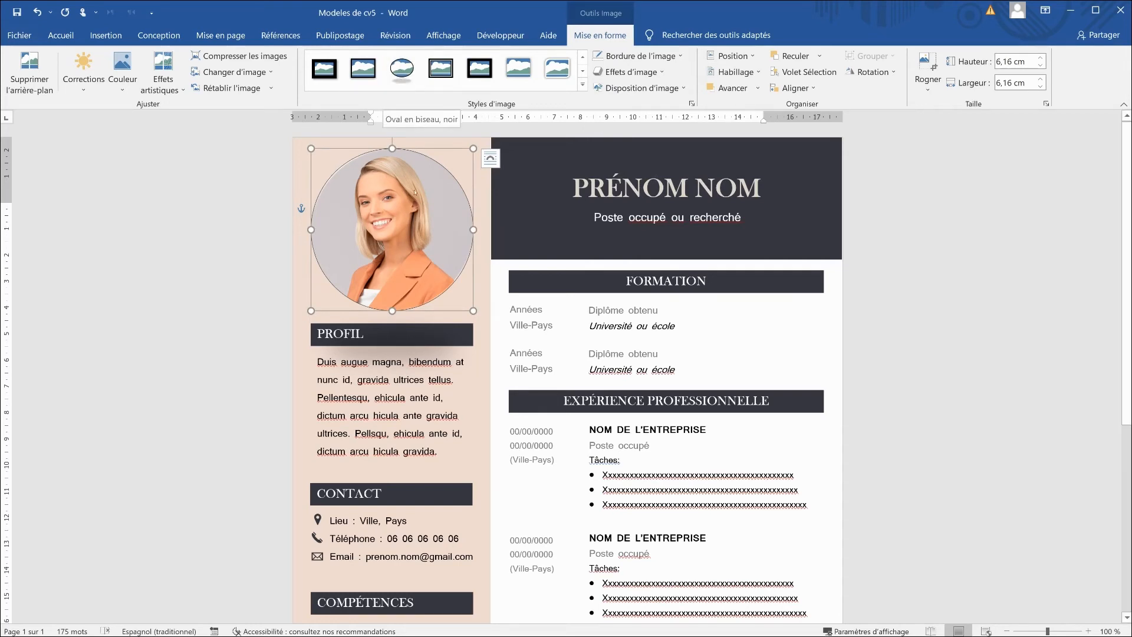
# Try moving the photo up past the sidebar's upper edge, and undo the move
pyautogui.moveTo(404, 237); pyautogui.dragTo(411, 187)
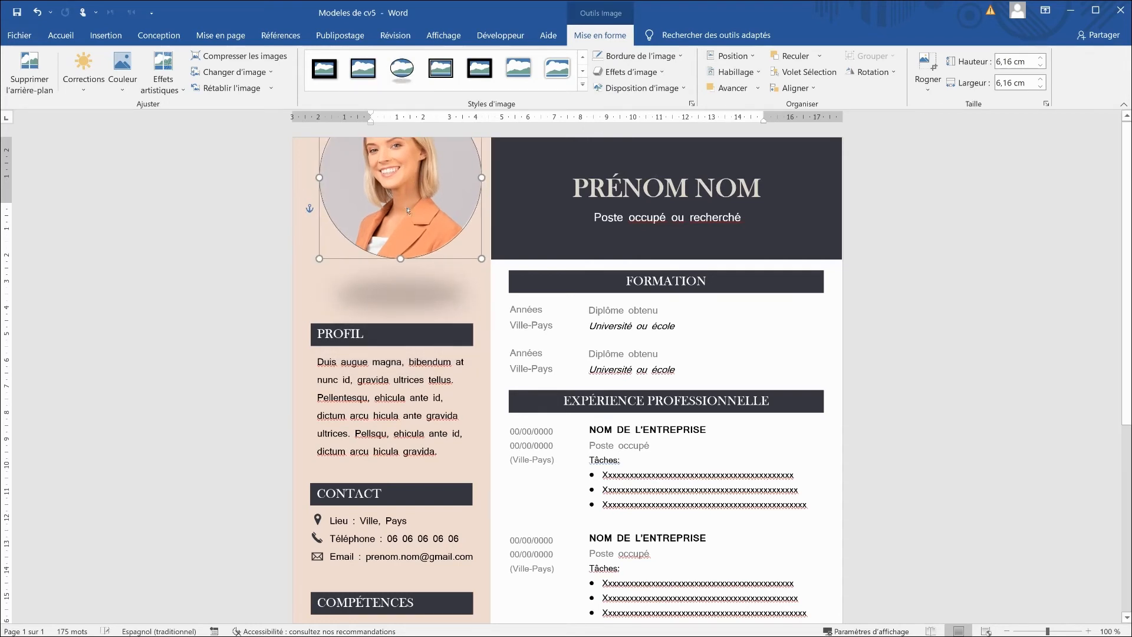
pyautogui.hotkey('ctrl', 'z')
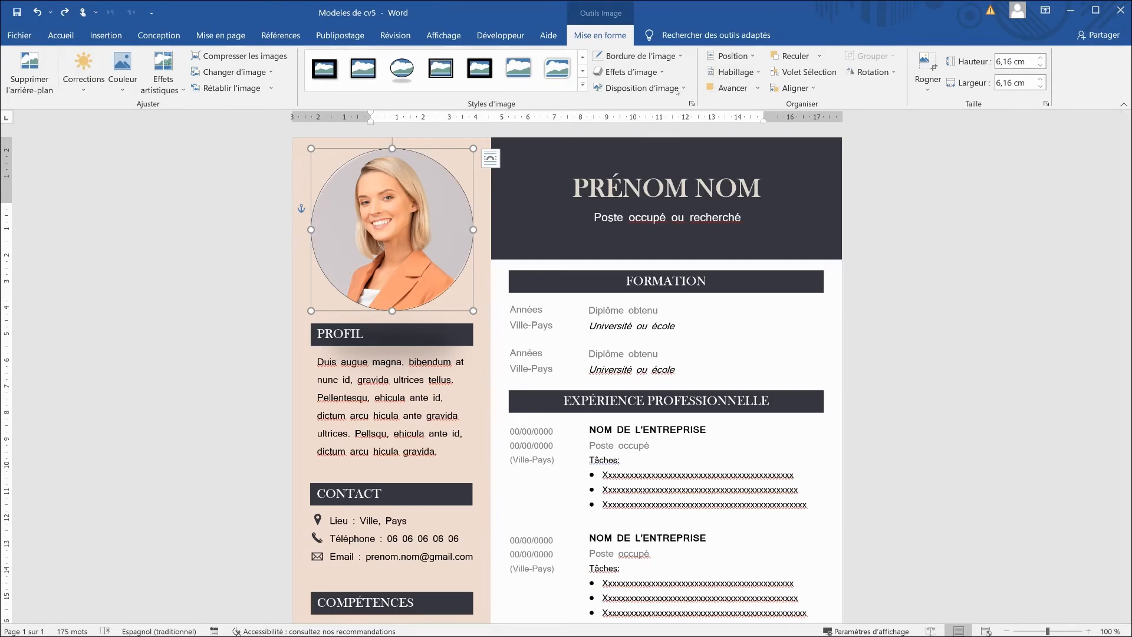
# Remove the preset bevel effect and the shadow from the oval photo, and deselect it
pyautogui.click(660, 72)
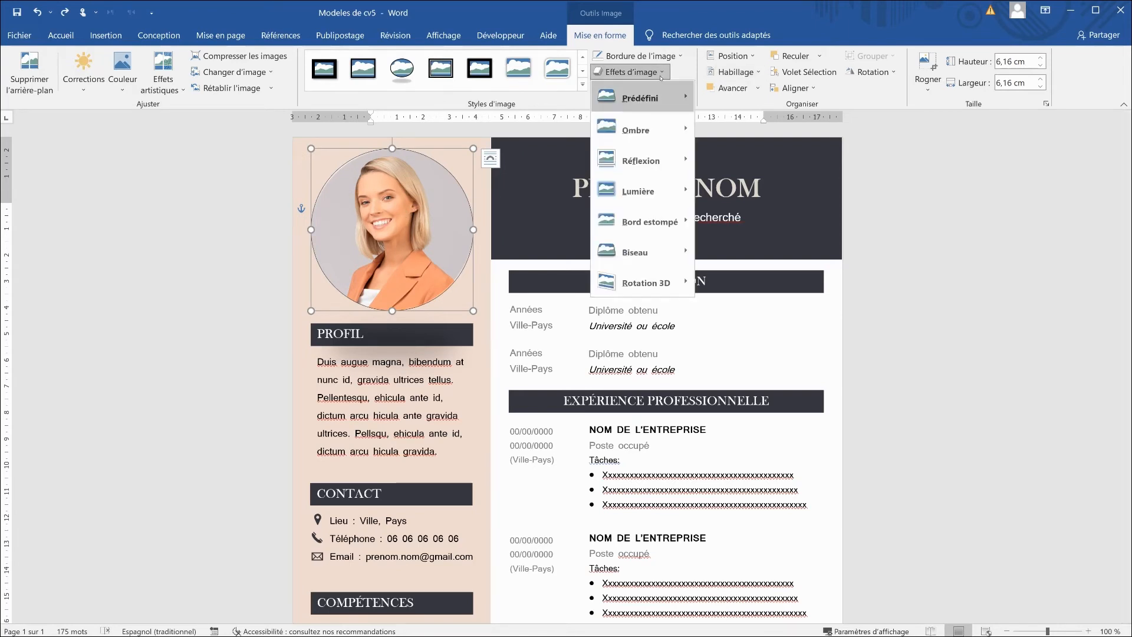
pyautogui.moveTo(643, 98)
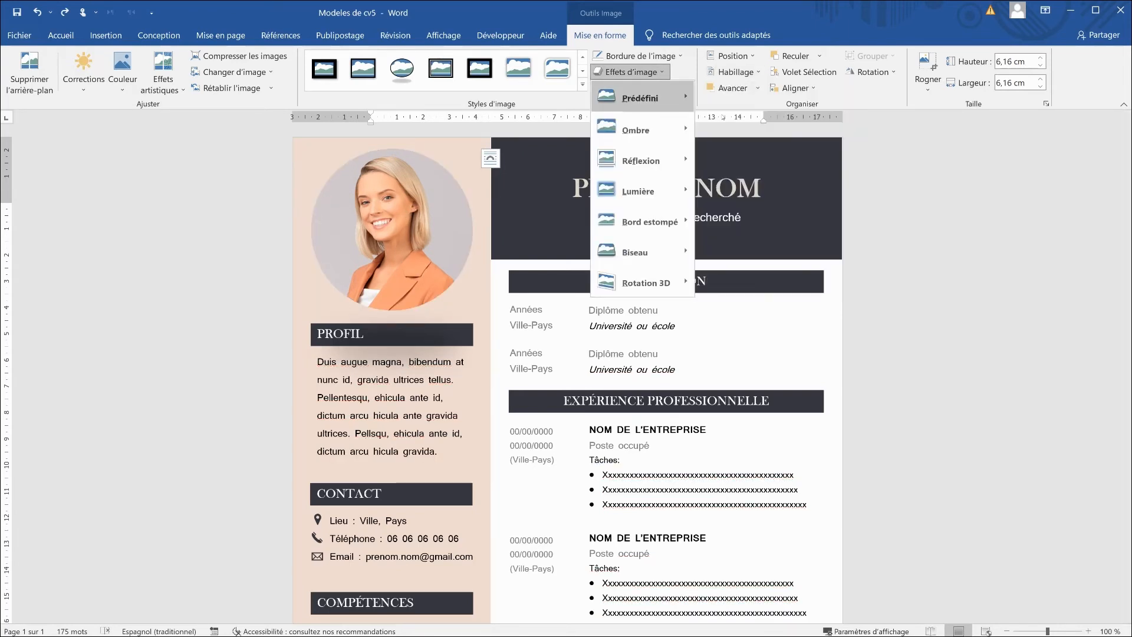
pyautogui.click(652, 75)
pyautogui.click(652, 75)
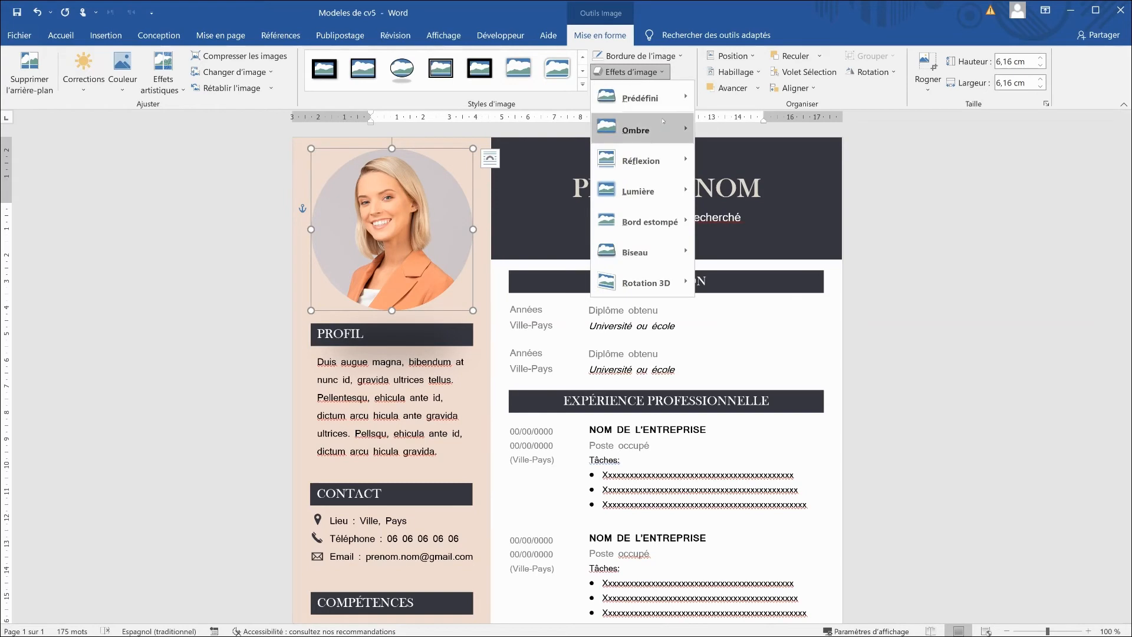
pyautogui.moveTo(649, 129)
pyautogui.click(715, 152)
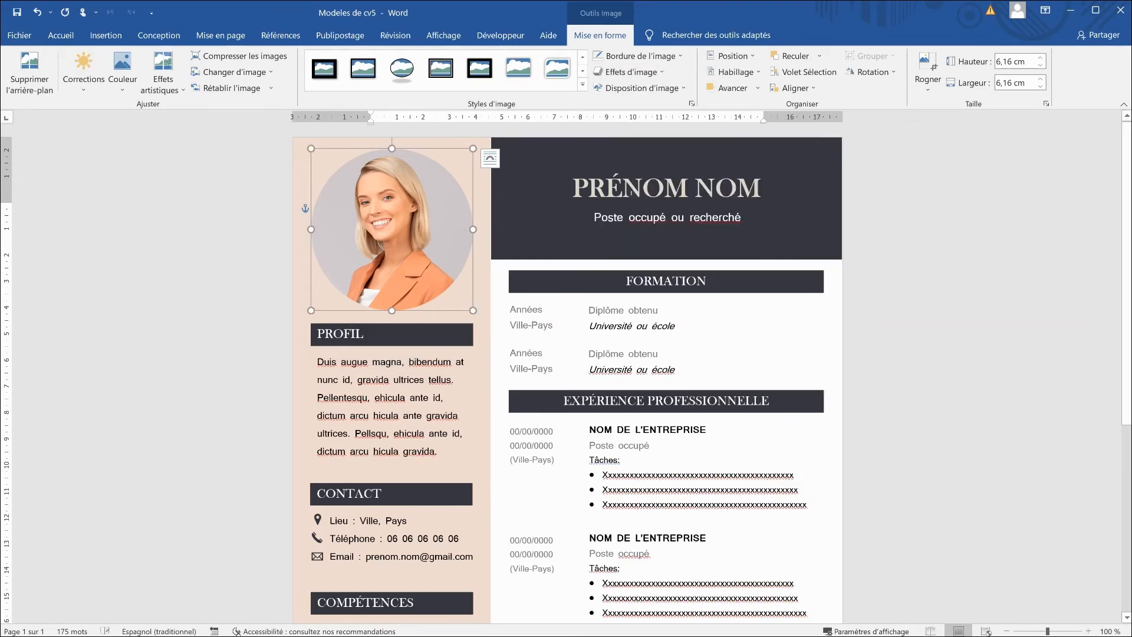
pyautogui.click(508, 227)
pyautogui.click(483, 239)
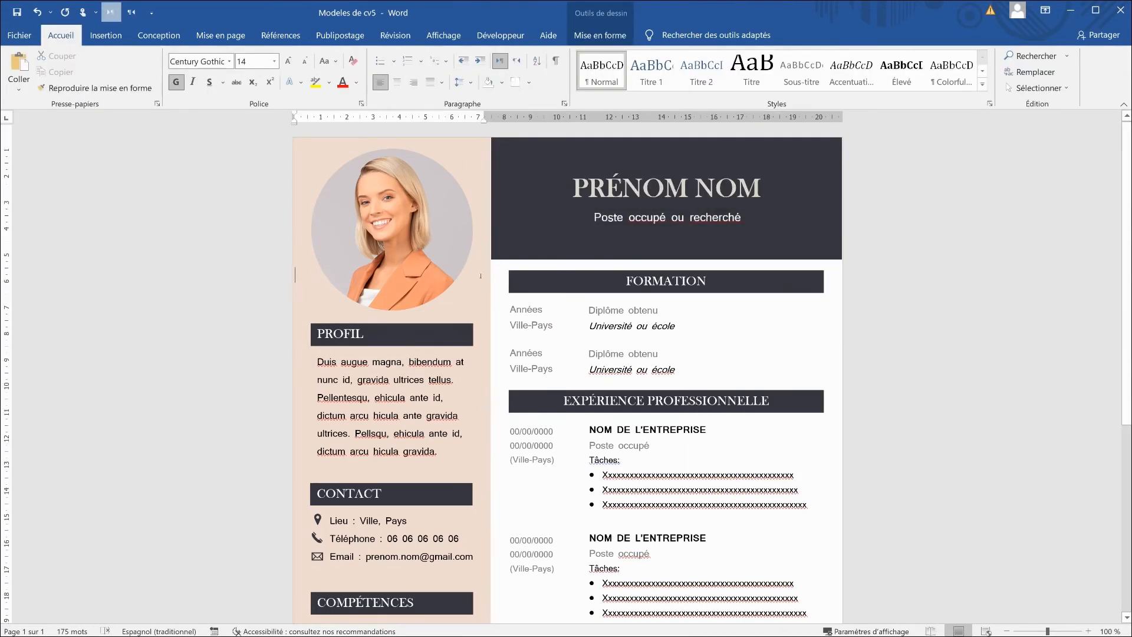
pyautogui.scroll(-2, 555, 263)
pyautogui.scroll(2, 589, 282)
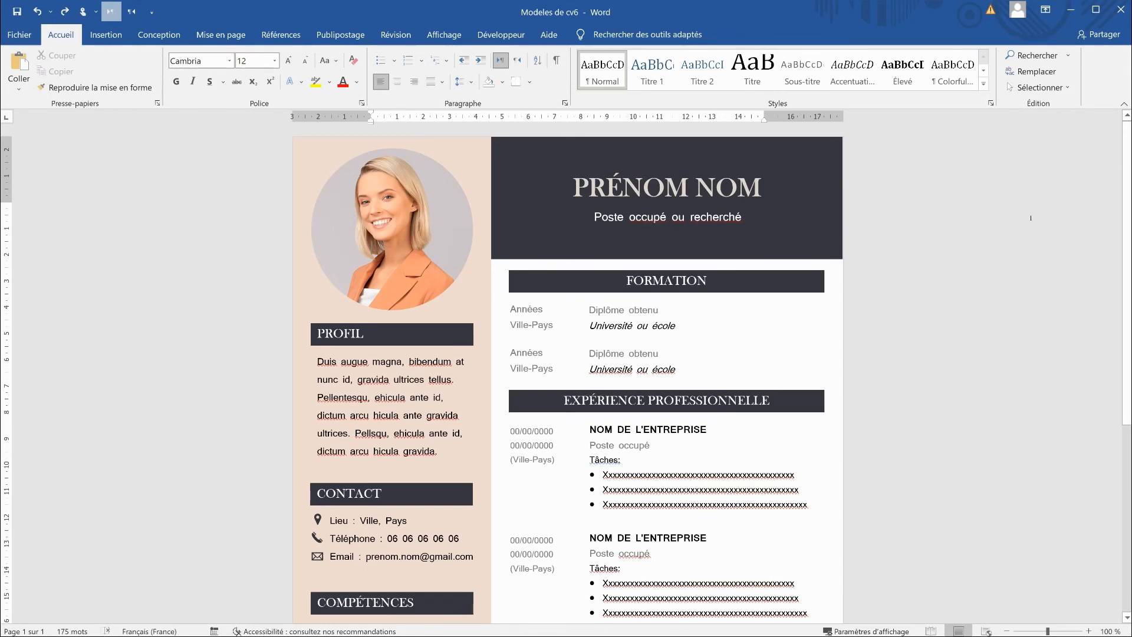
# Replace the woman's portrait with the picture of the man in a dark suit and light blue tie, and deselect it
pyautogui.click(447, 204)
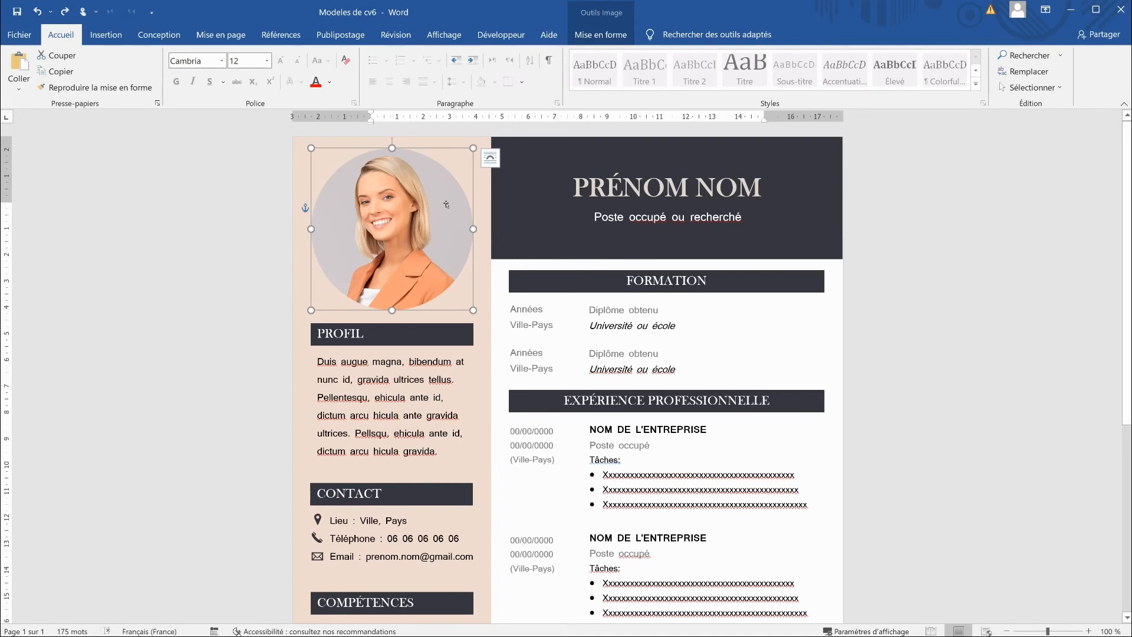
pyautogui.click(601, 35)
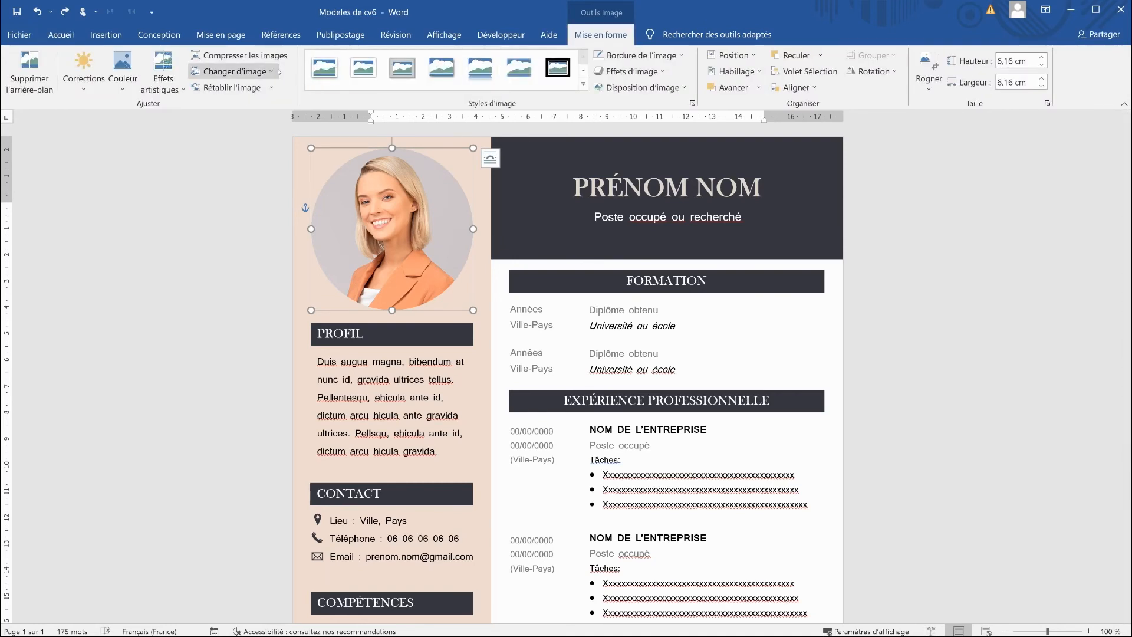
pyautogui.click(277, 71)
pyautogui.click(265, 89)
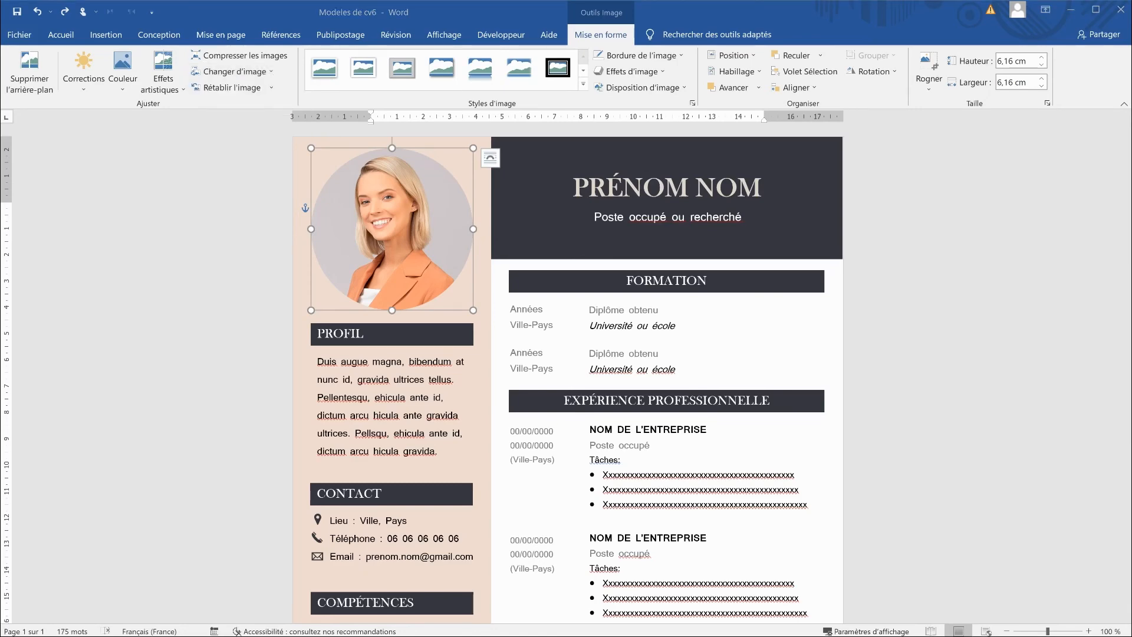
pyautogui.click(335, 194)
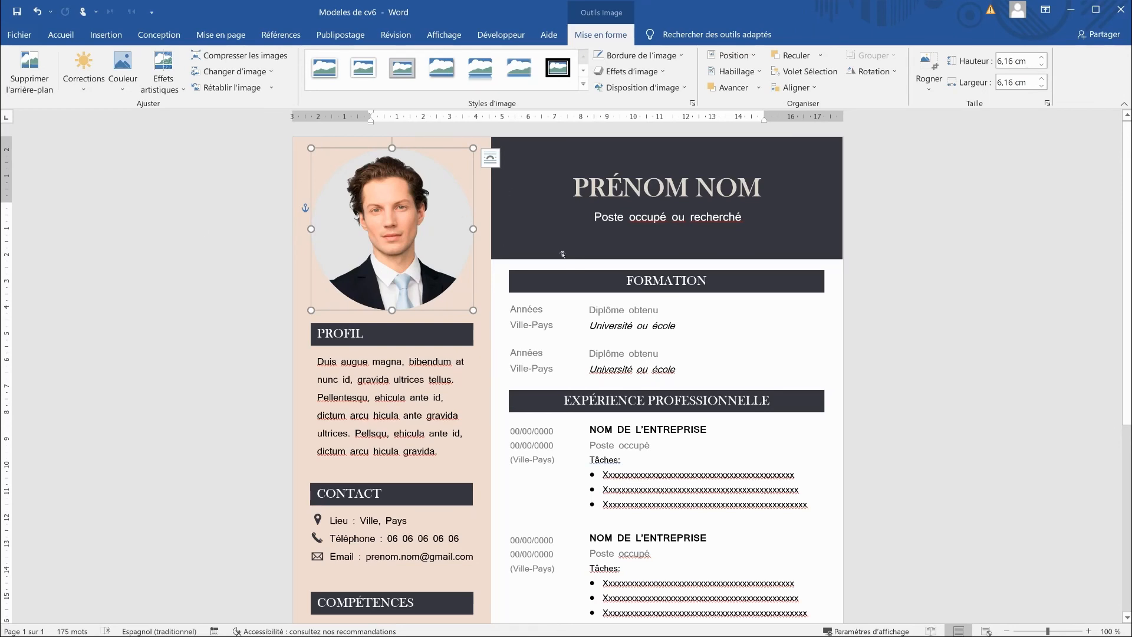
pyautogui.click(879, 252)
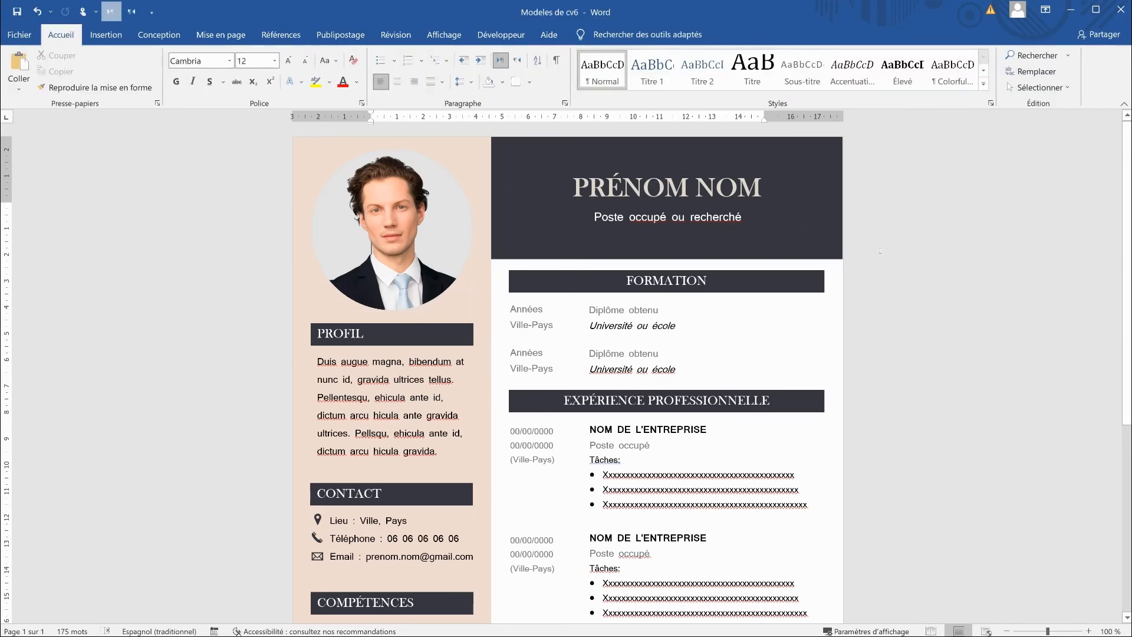